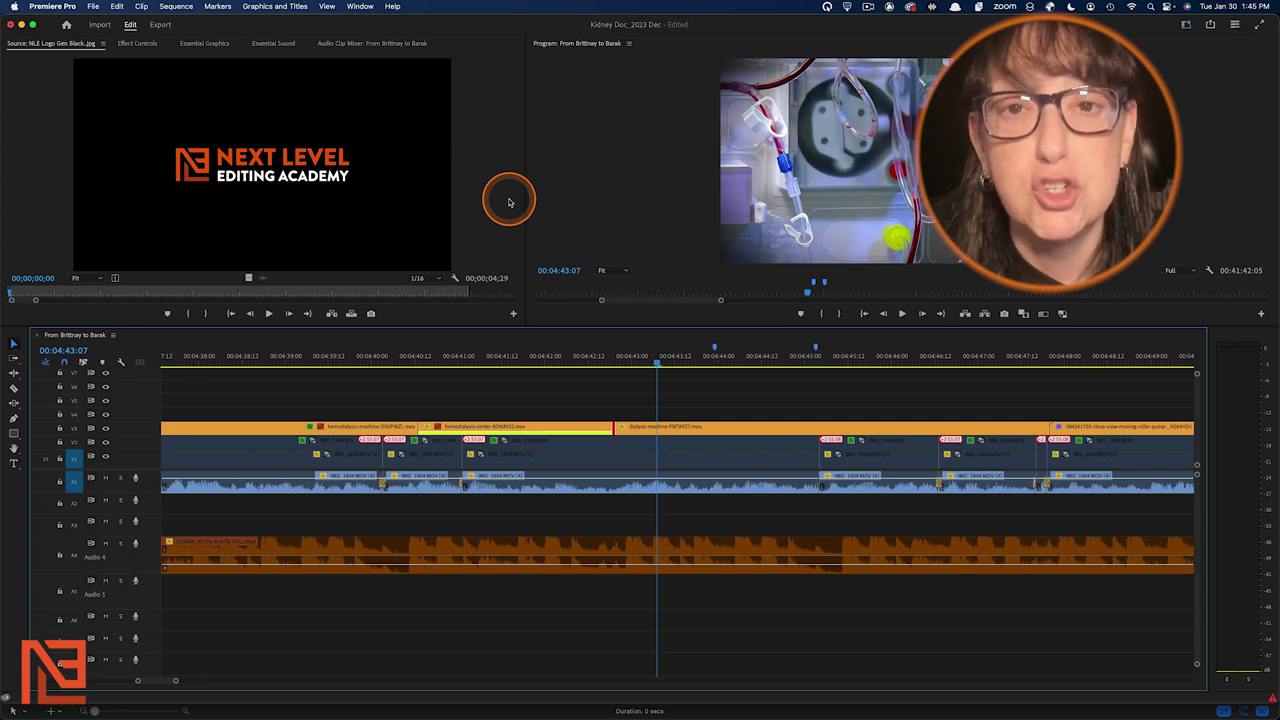
Step: Search the keyboard shortcuts for "extend" and close the shortcut settings
left_click(55, 6)
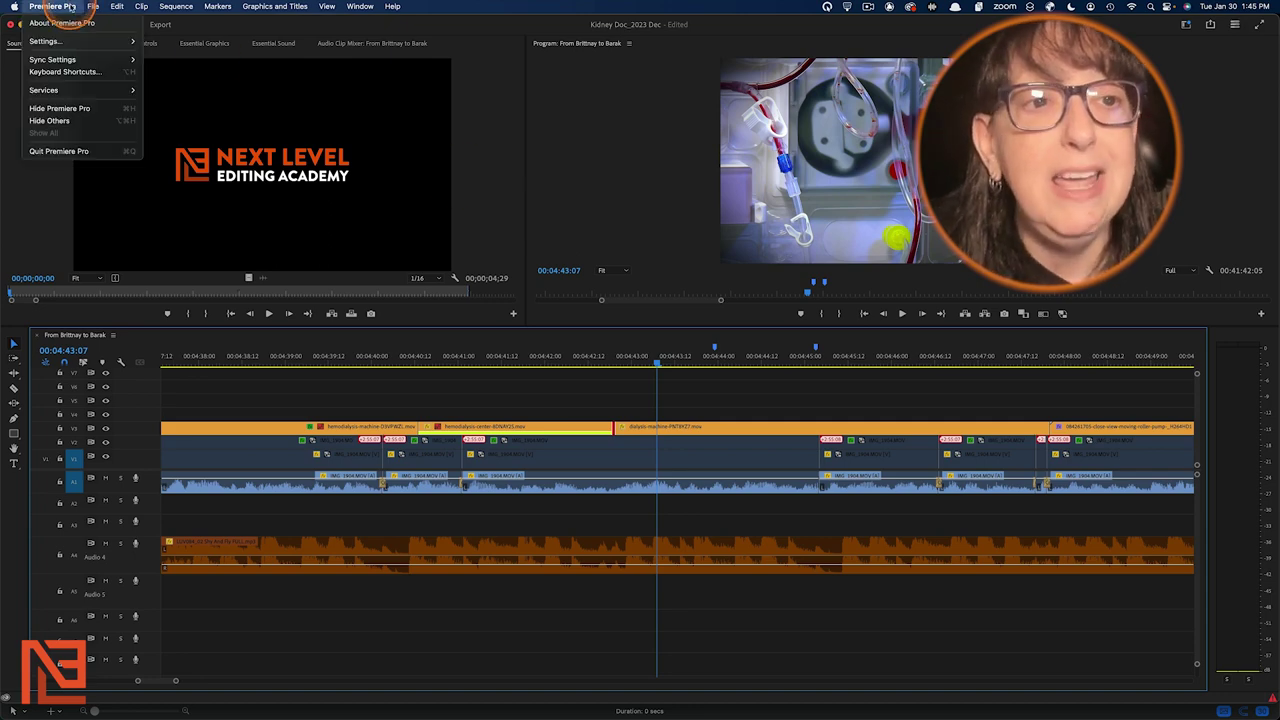
left_click(85, 72)
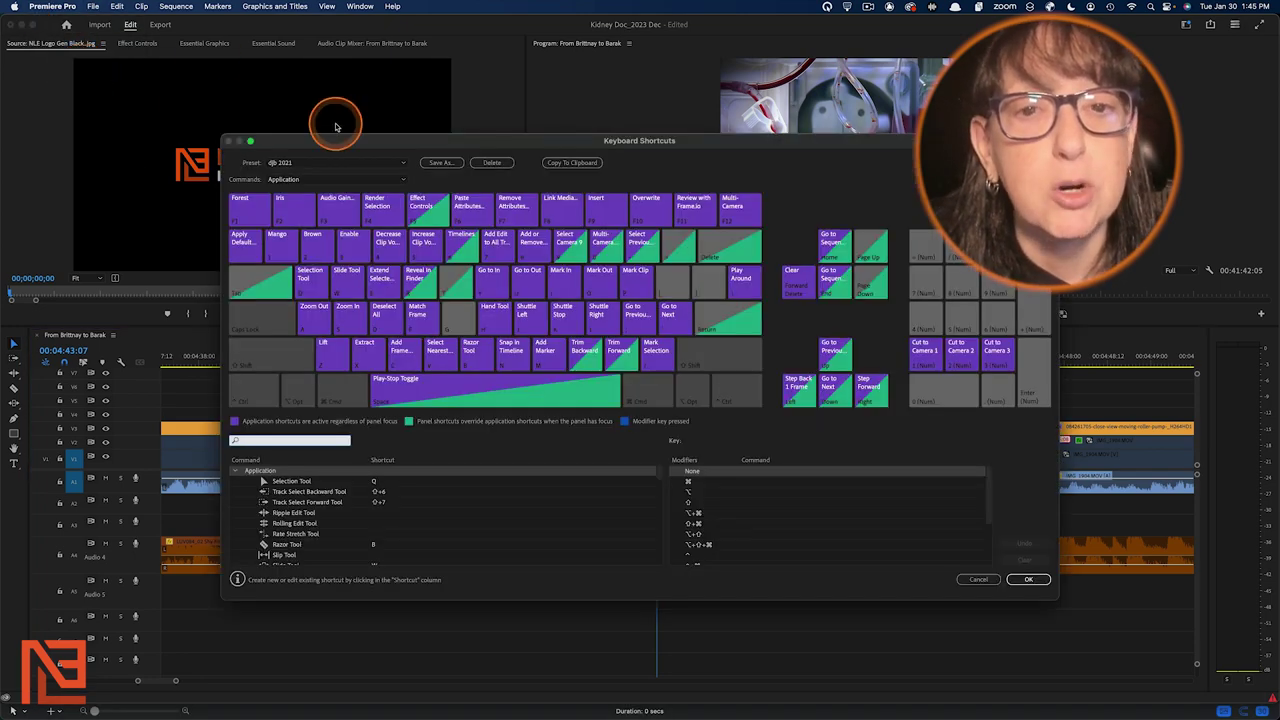
left_click(283, 447)
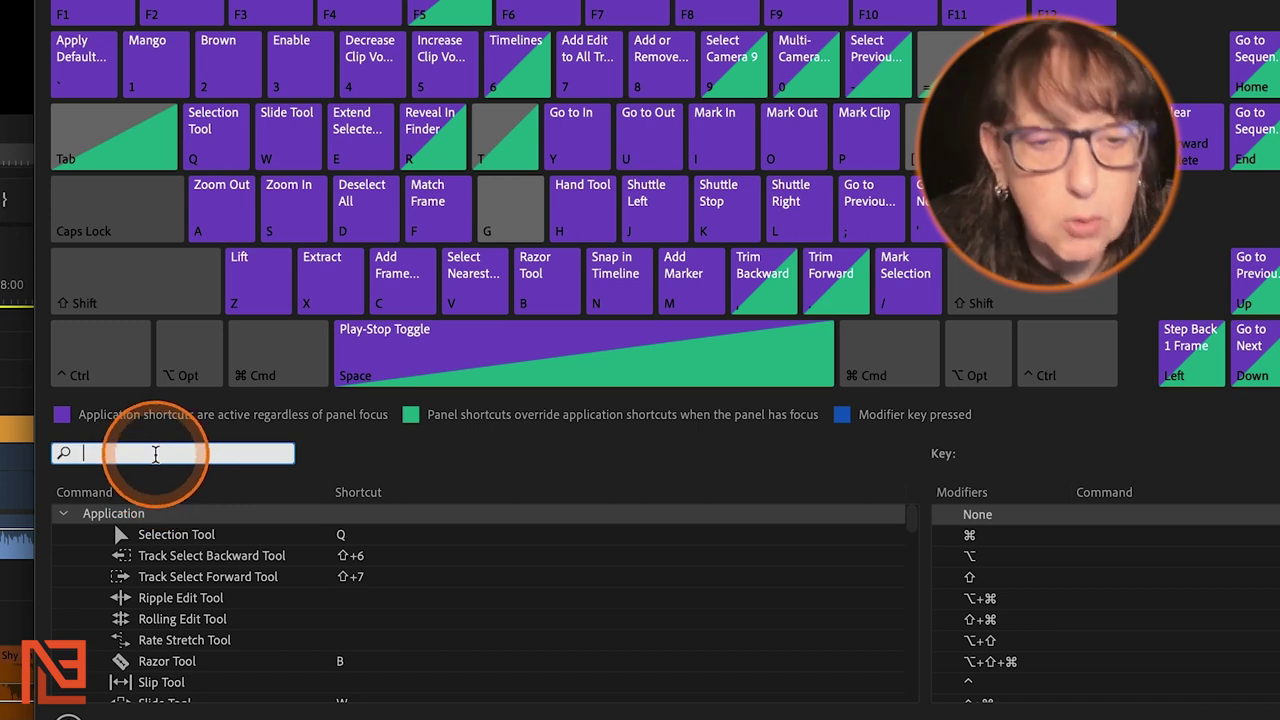
type("extend")
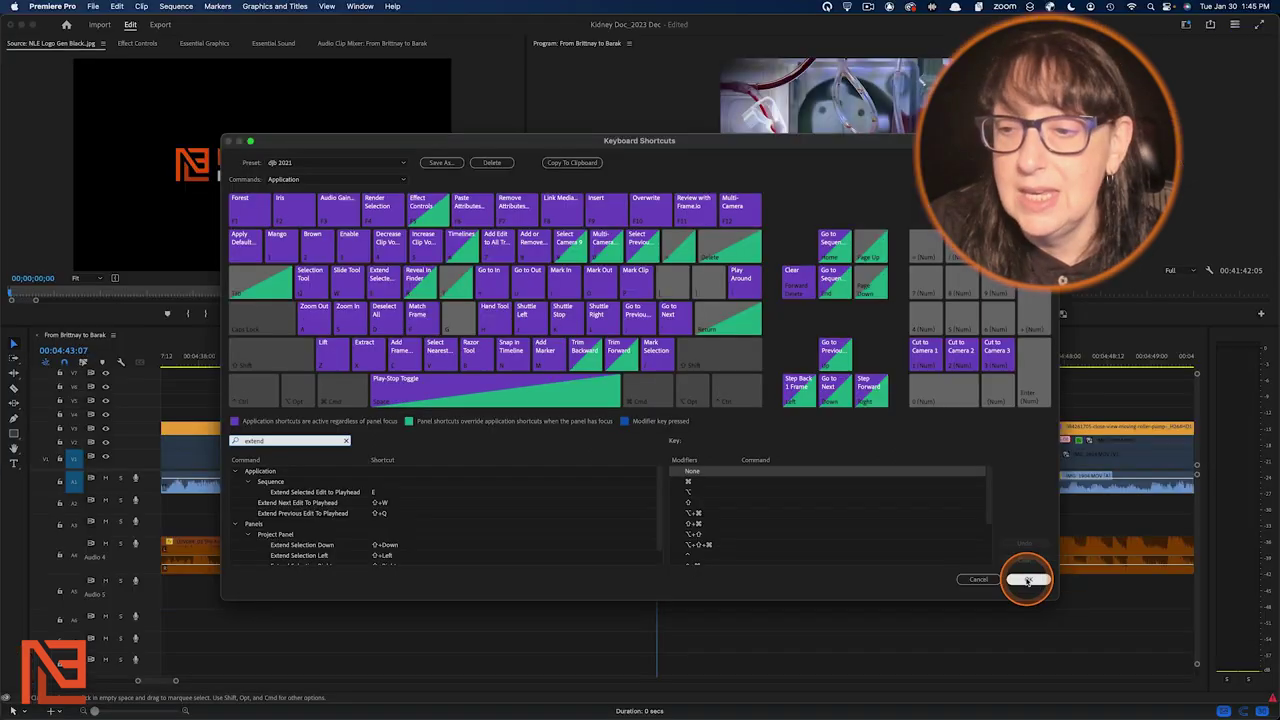
left_click(1023, 580)
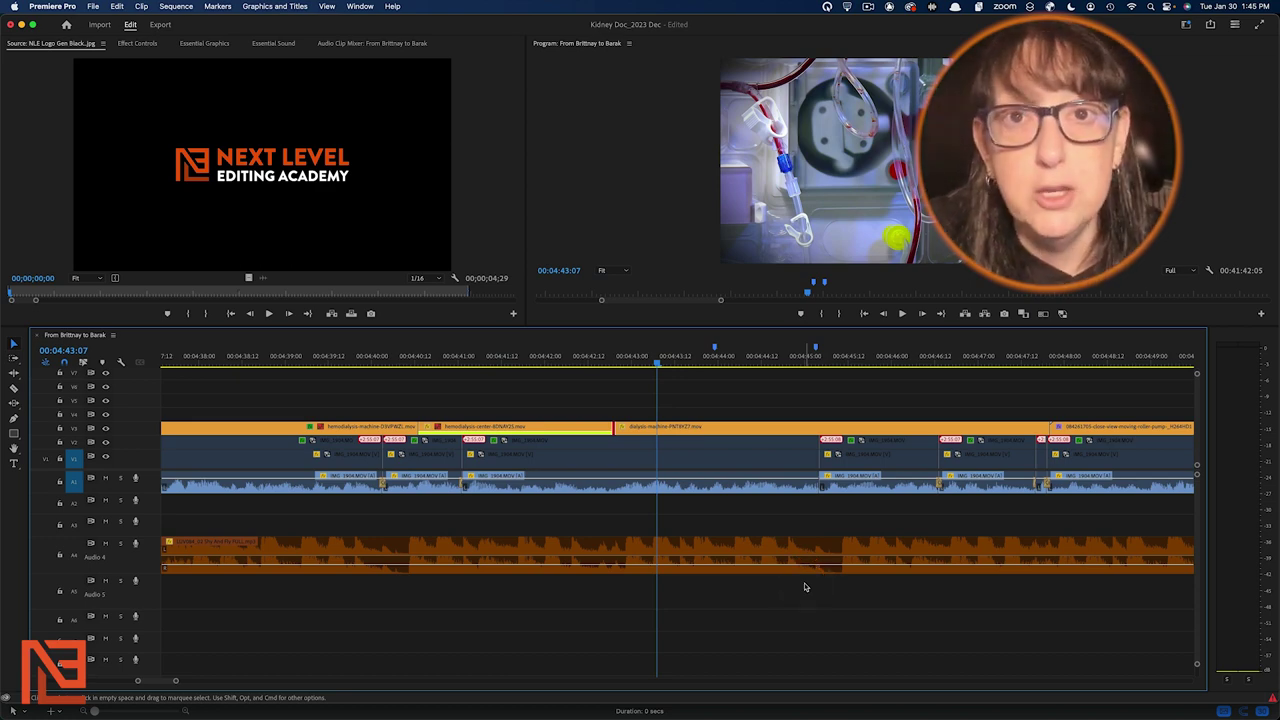
Step: Extend the edit between the hemodialysis-center and dialysis-machine clips to the playhead at 00:04:43:03
key("minus")
key("equal")
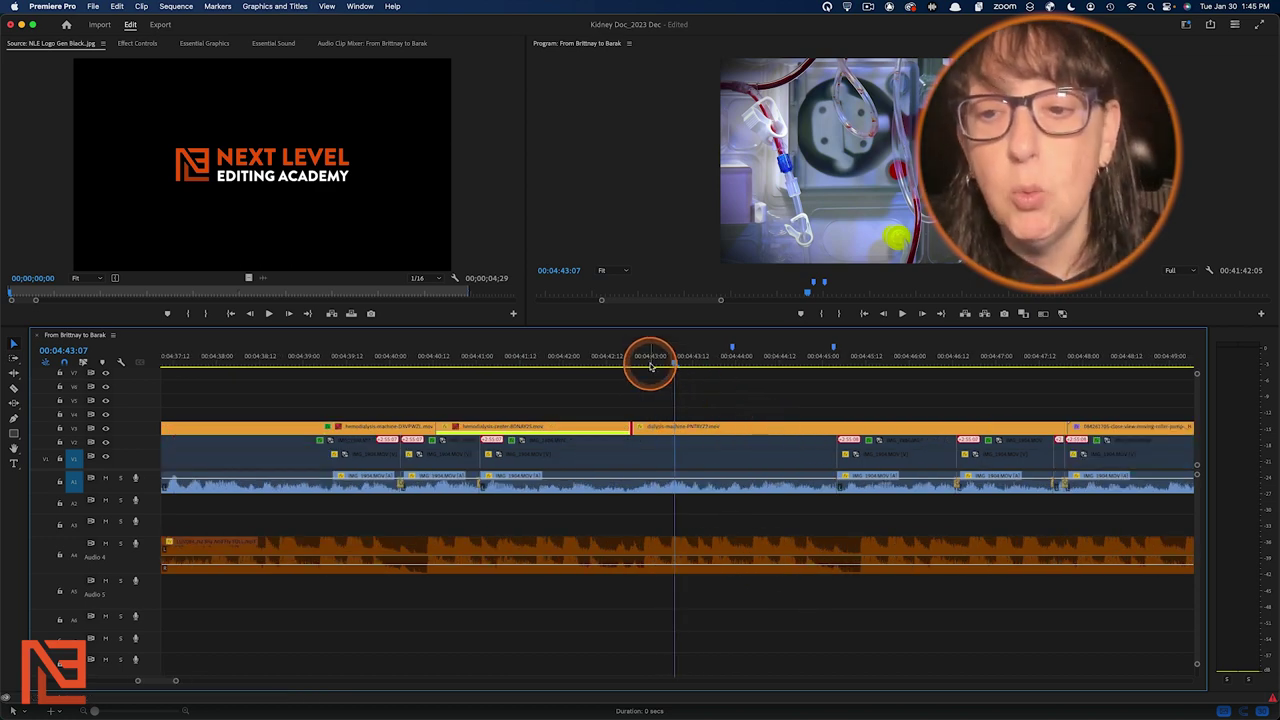
left_click(650, 363)
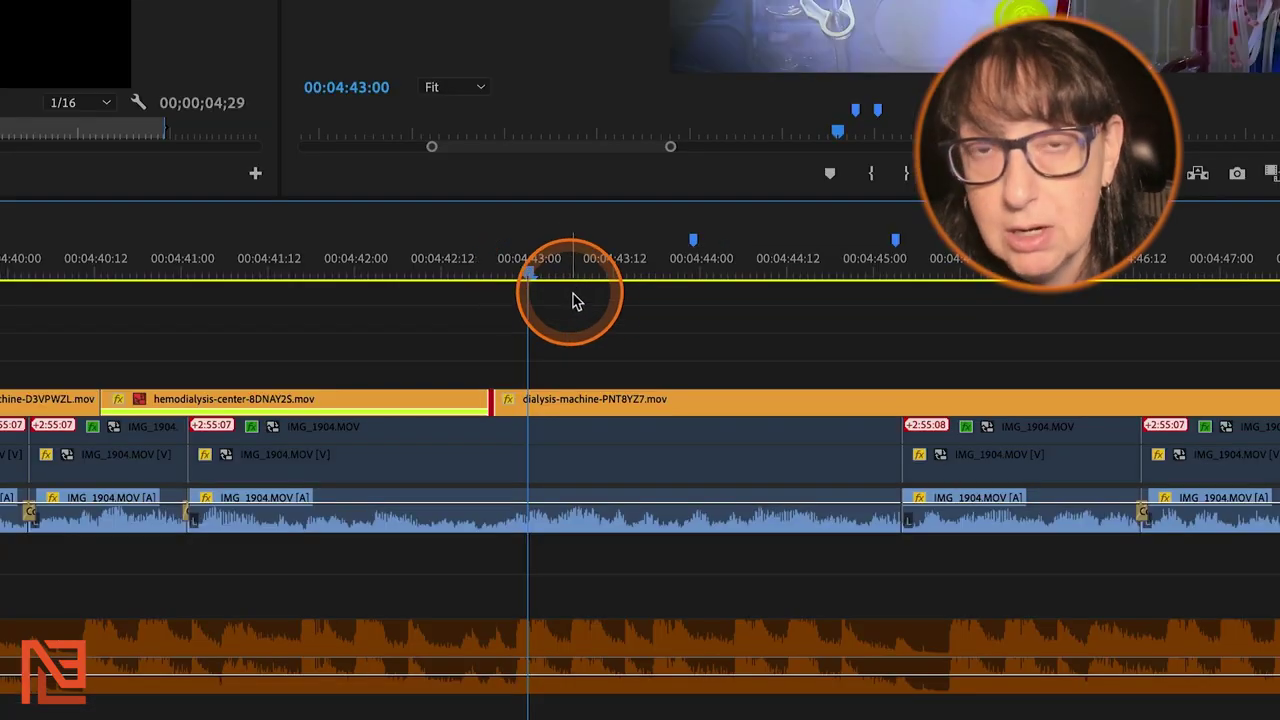
key("equal")
left_click(624, 265)
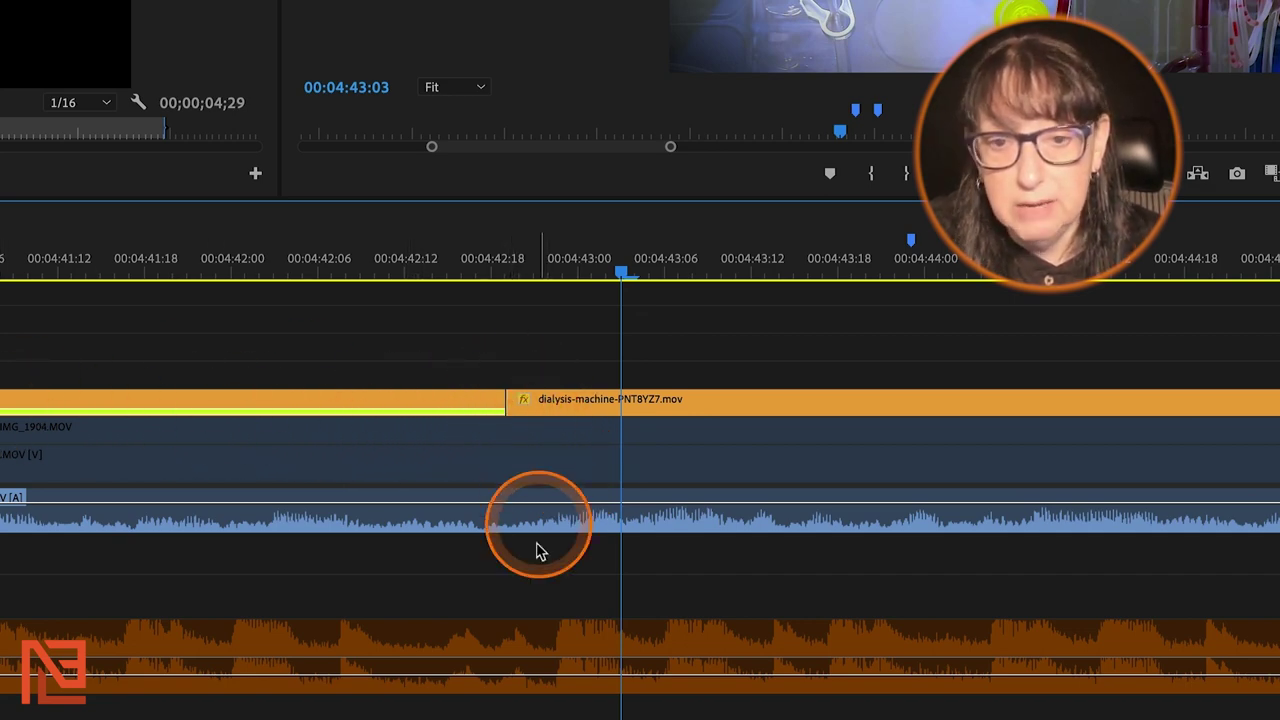
left_click(505, 400)
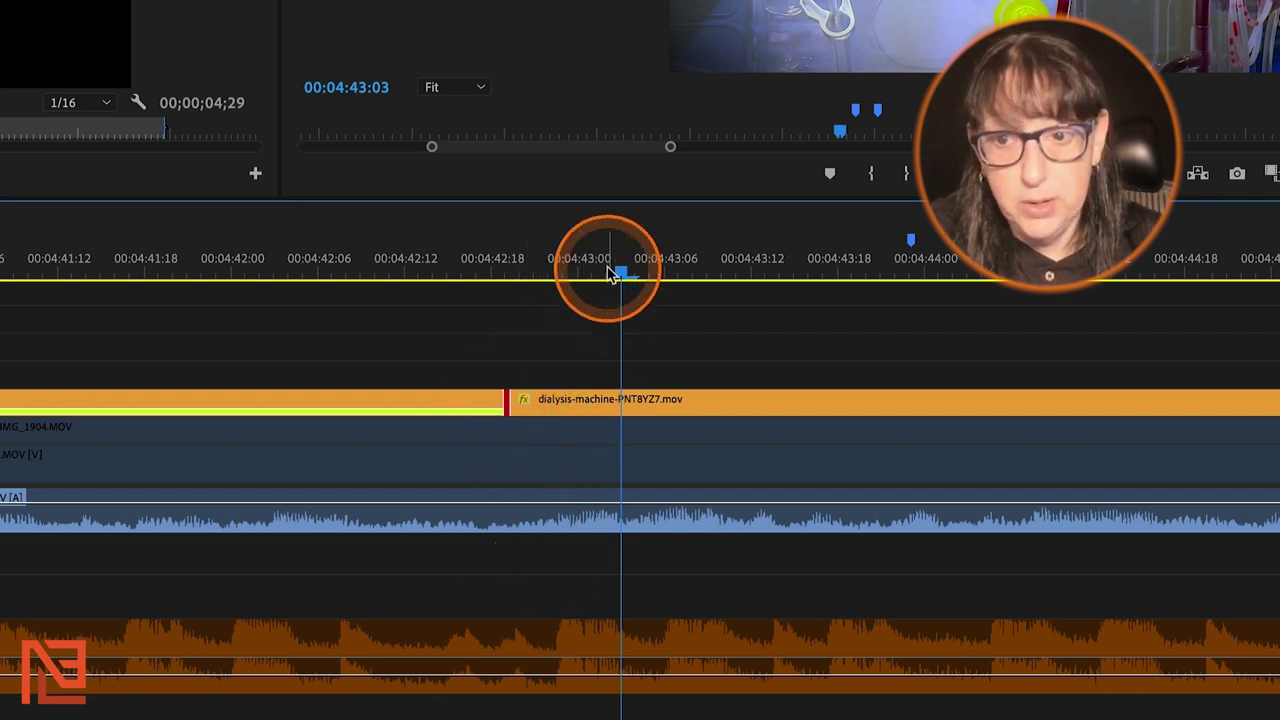
key("e")
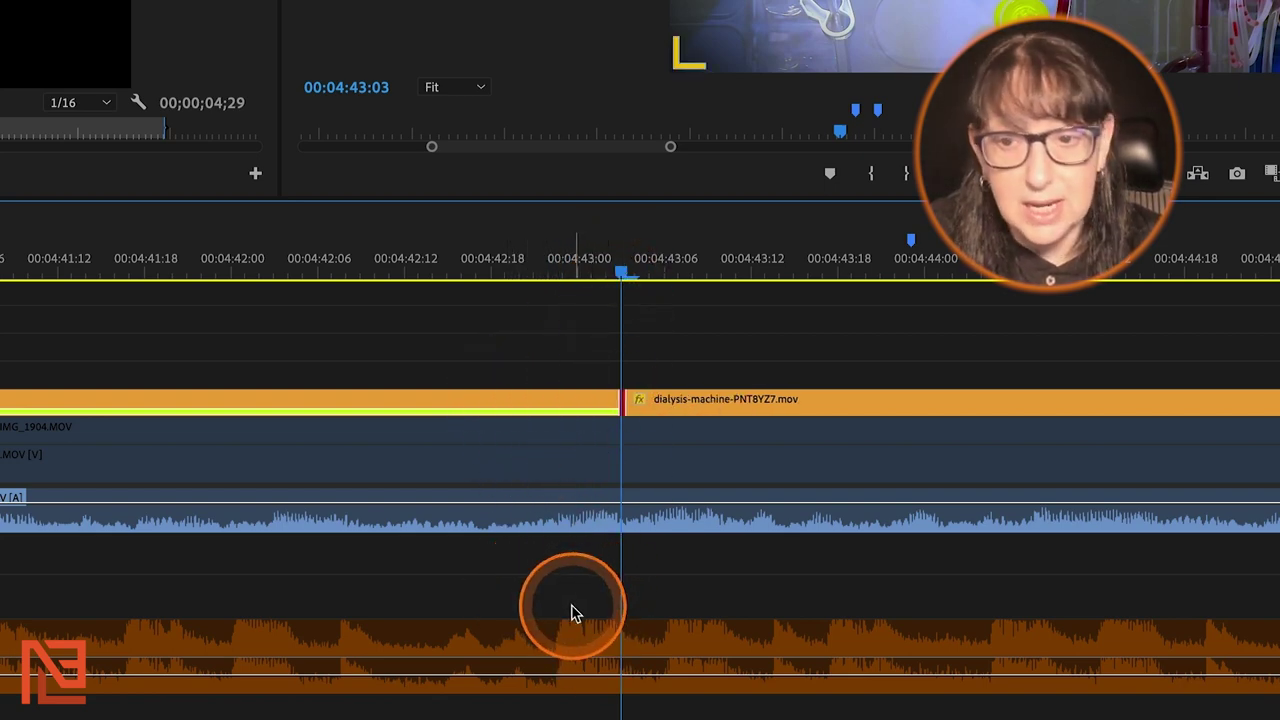
Step: Extend the selected edit repeatedly to earlier and later playhead positions, including 00:04:41:22, 00:04:42:13 and 00:04:42:00
left_click(204, 266)
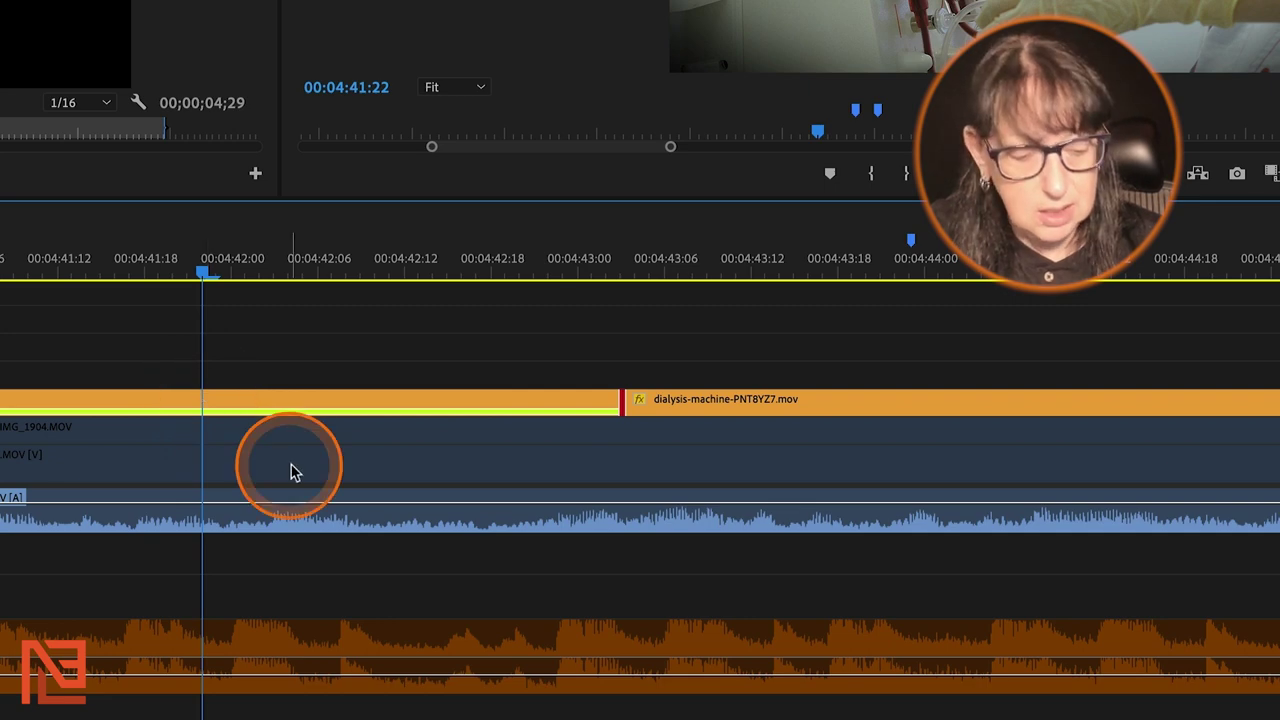
key("e")
left_click(419, 266)
key("e")
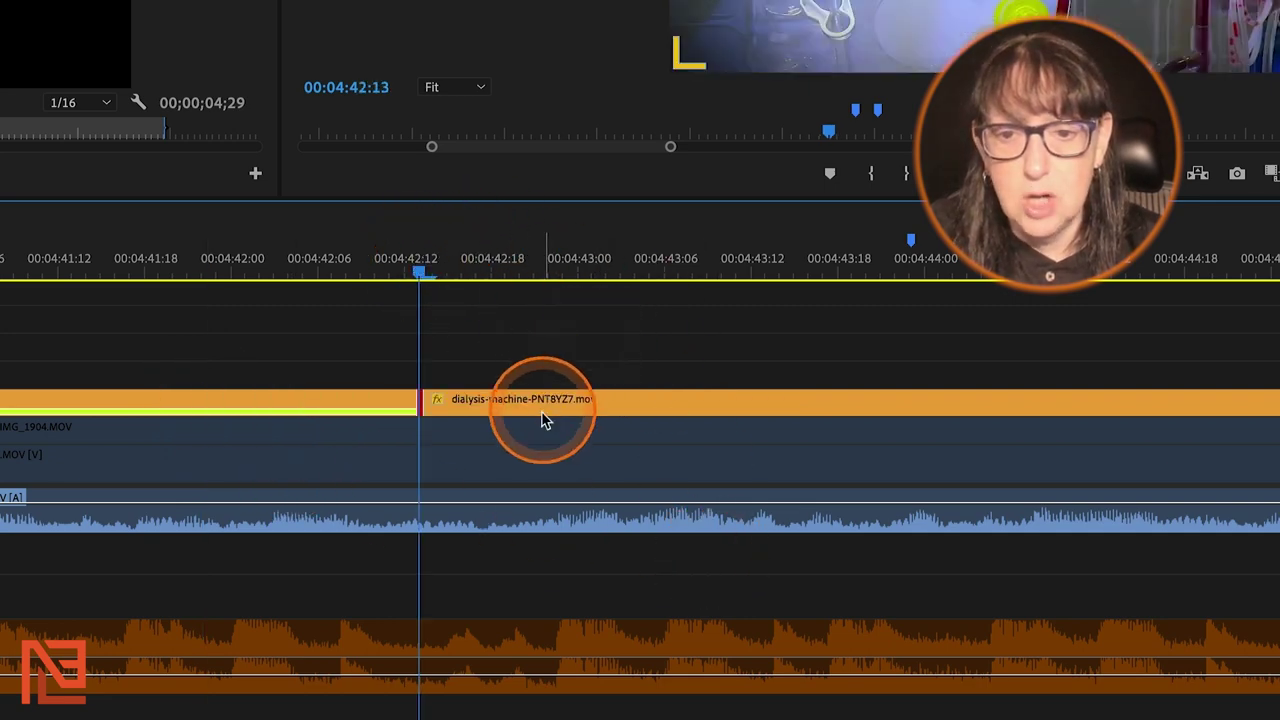
left_click(237, 250)
key("e")
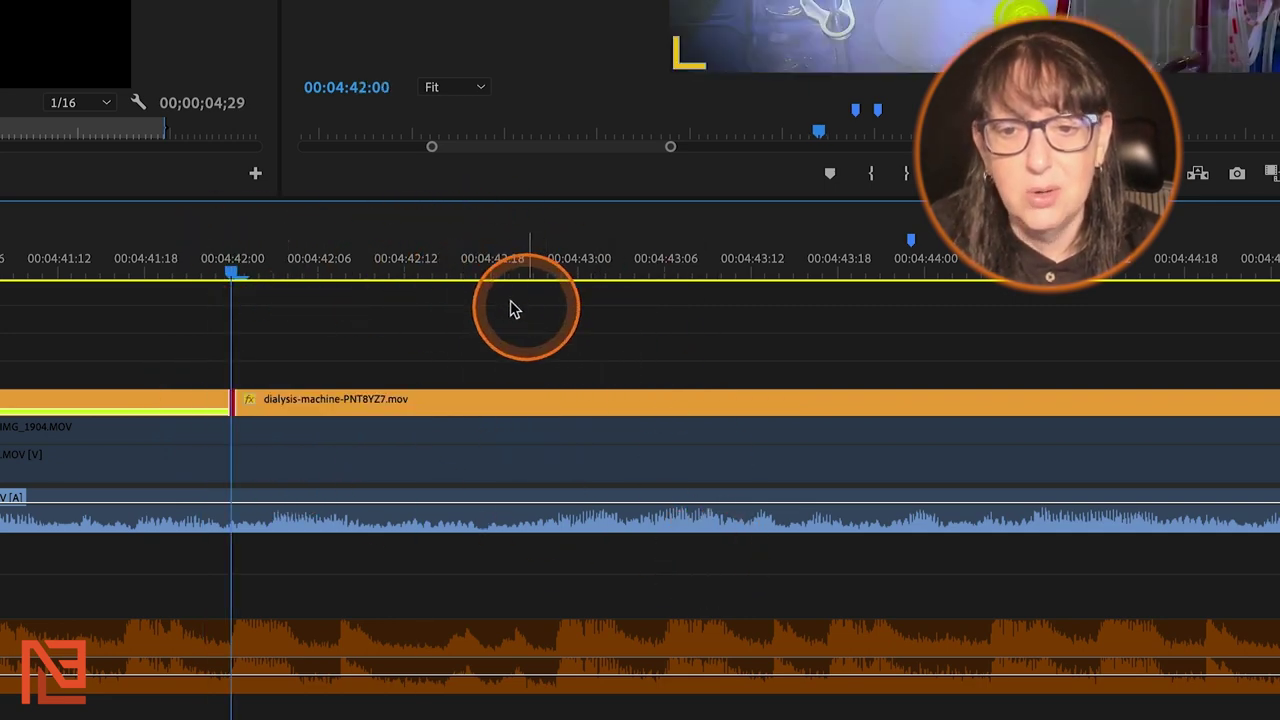
left_click(425, 275)
key("e")
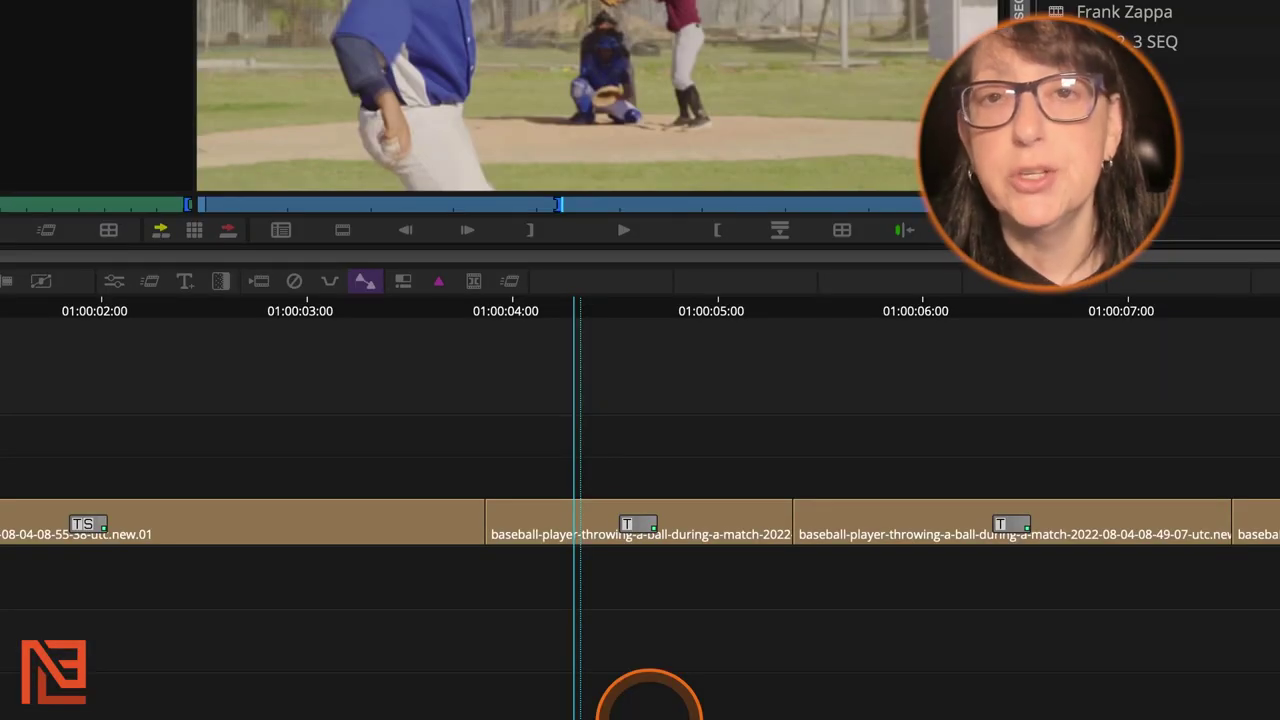
left_click_drag(593, 449, 657, 525)
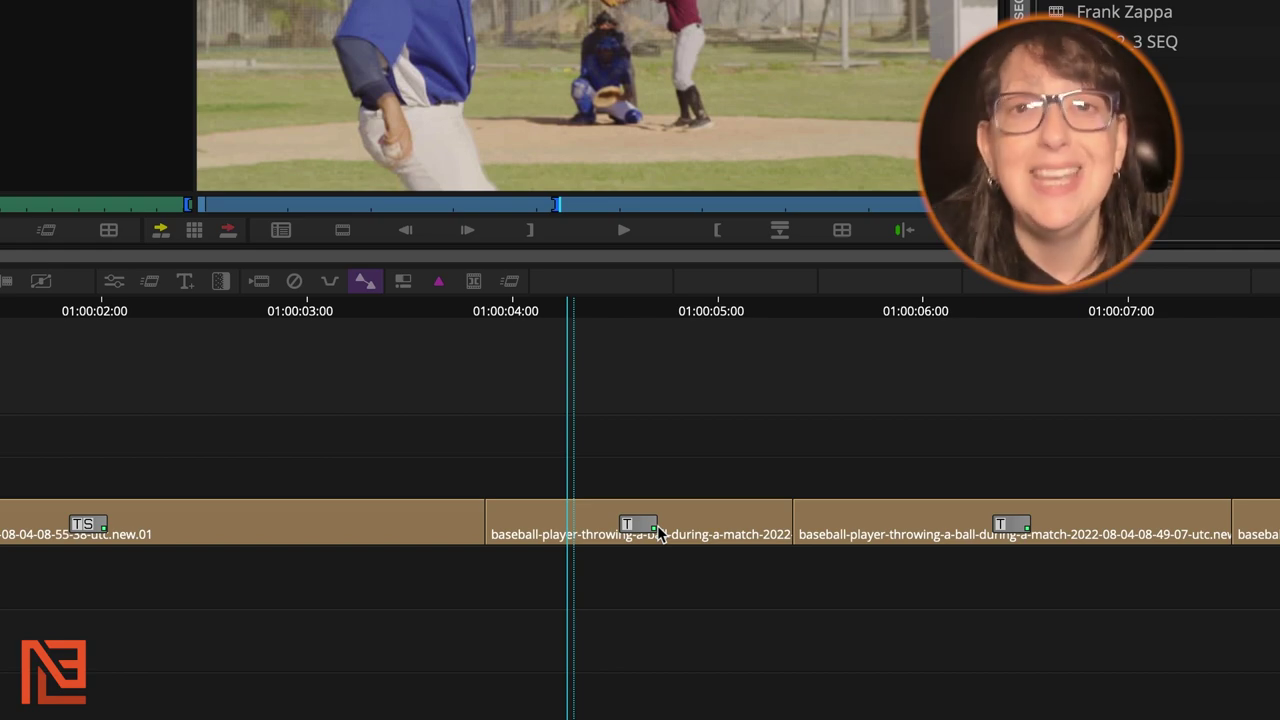
left_click(417, 520)
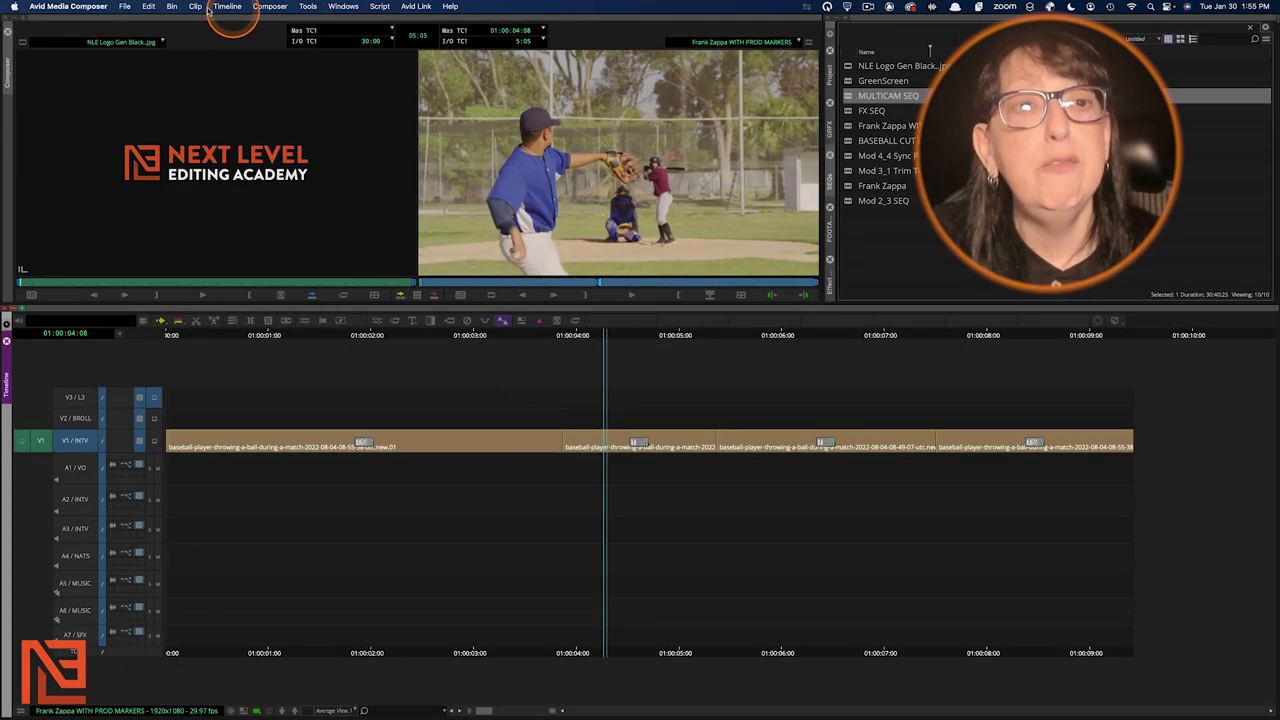
Step: In Avid Media Composer, open the MC English (United States) keyboard layout from the user settings
left_click(124, 6)
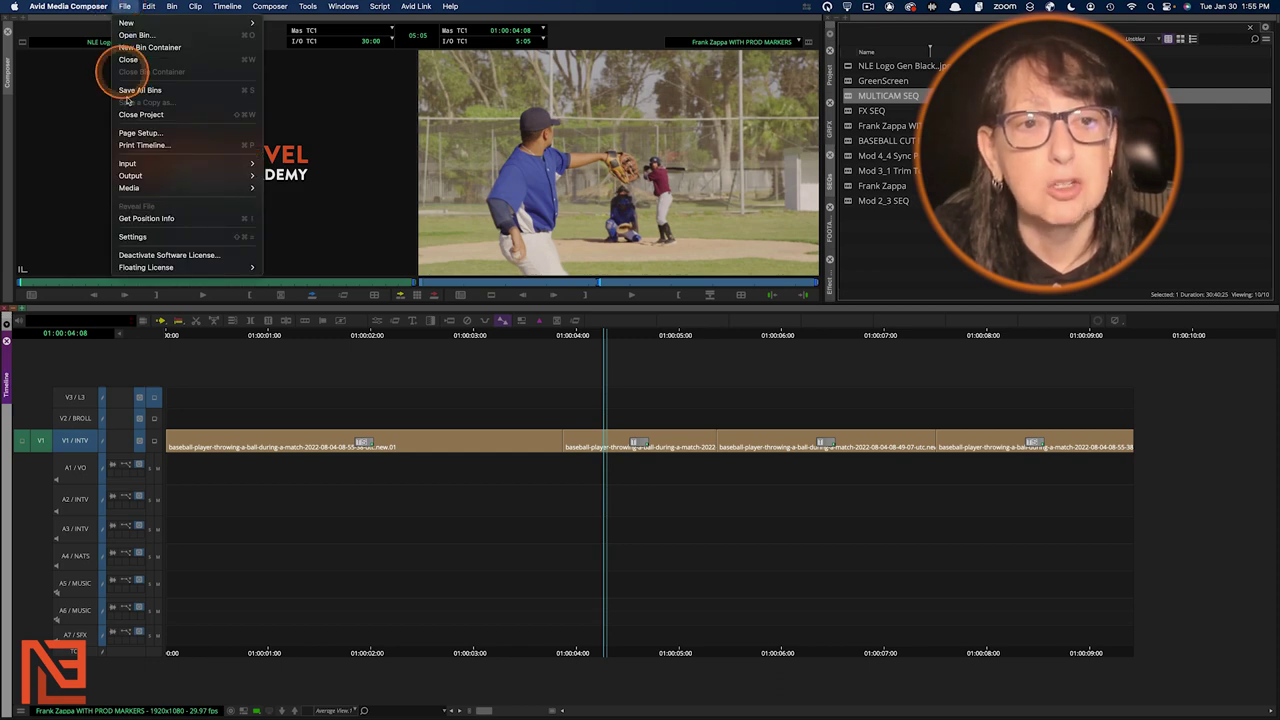
left_click(132, 240)
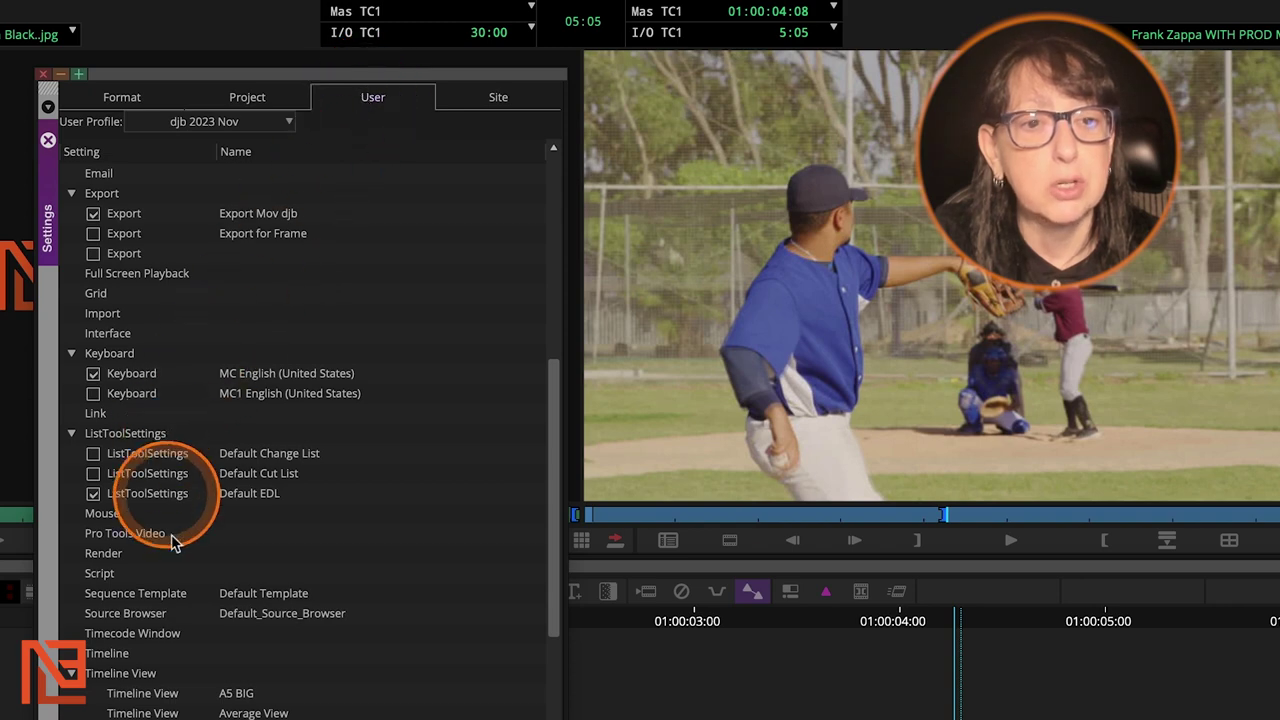
scroll(278, 430, "down", 5)
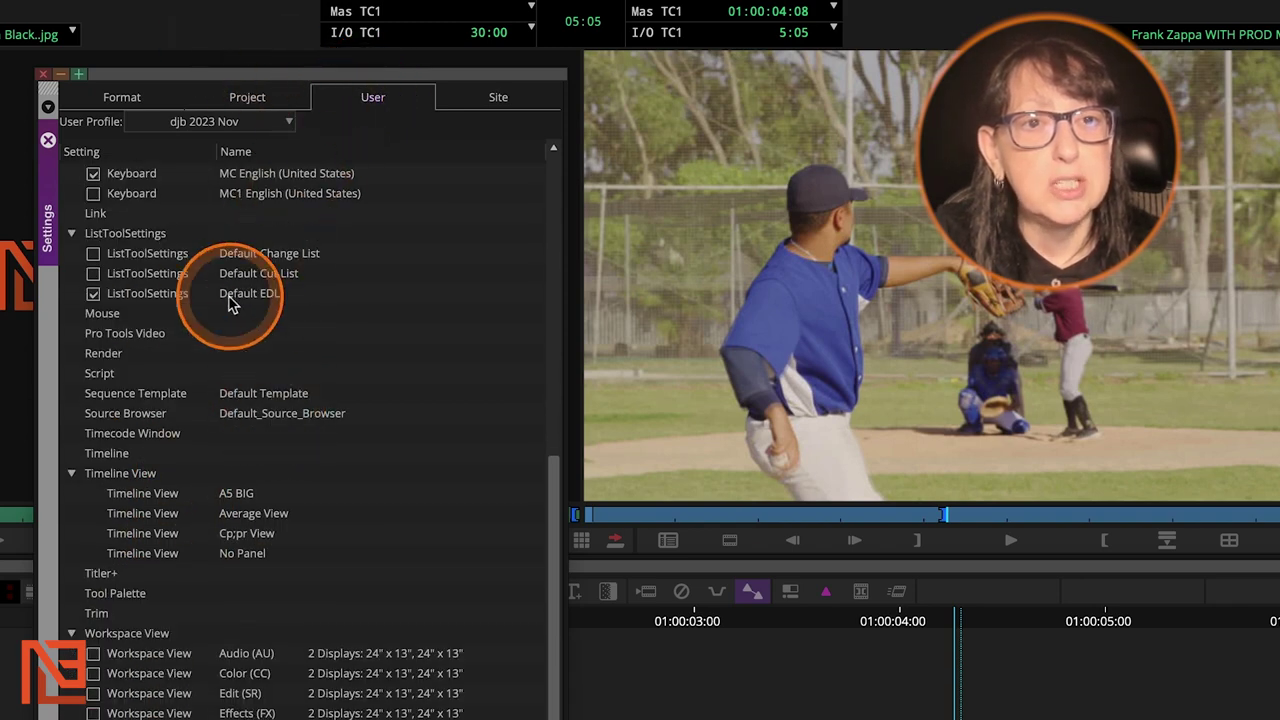
scroll(250, 320, "up", 3)
left_click(137, 293)
double_click(137, 293)
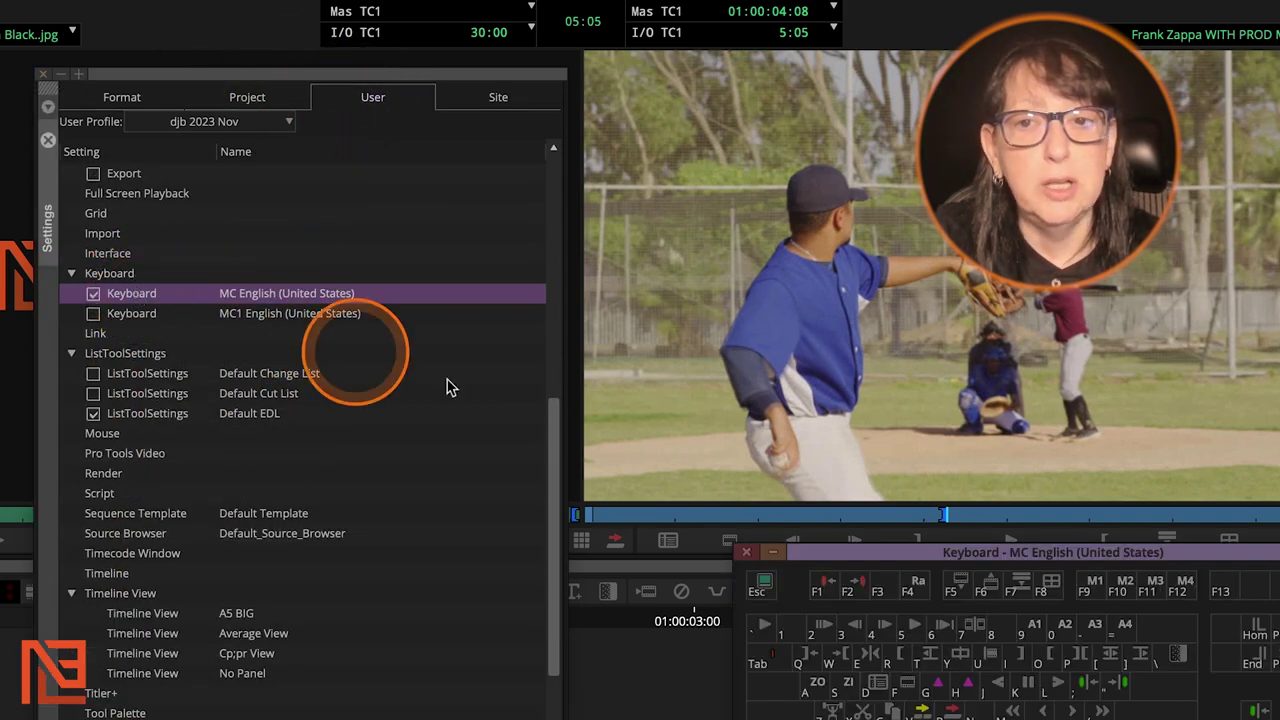
Step: Find "extend" in the Command Palette and assign the Extend command to a button beneath the record monitor
key("ctrl+3")
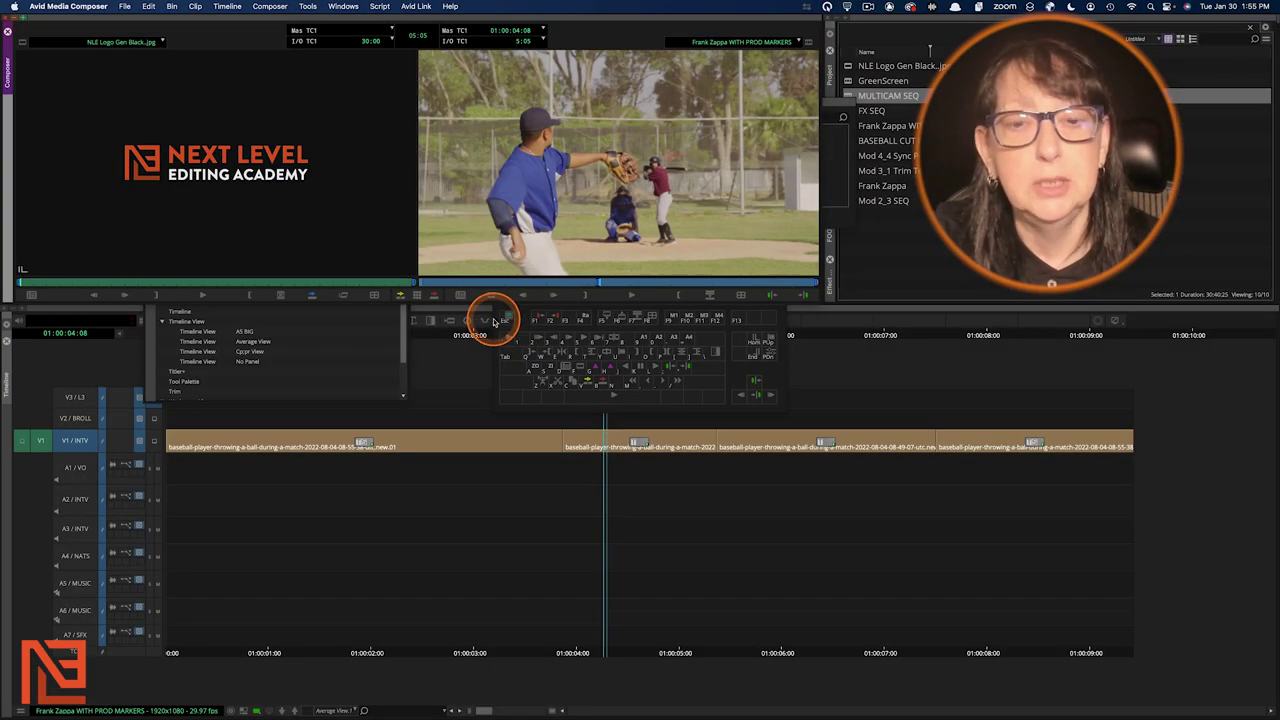
key("ctrl+3")
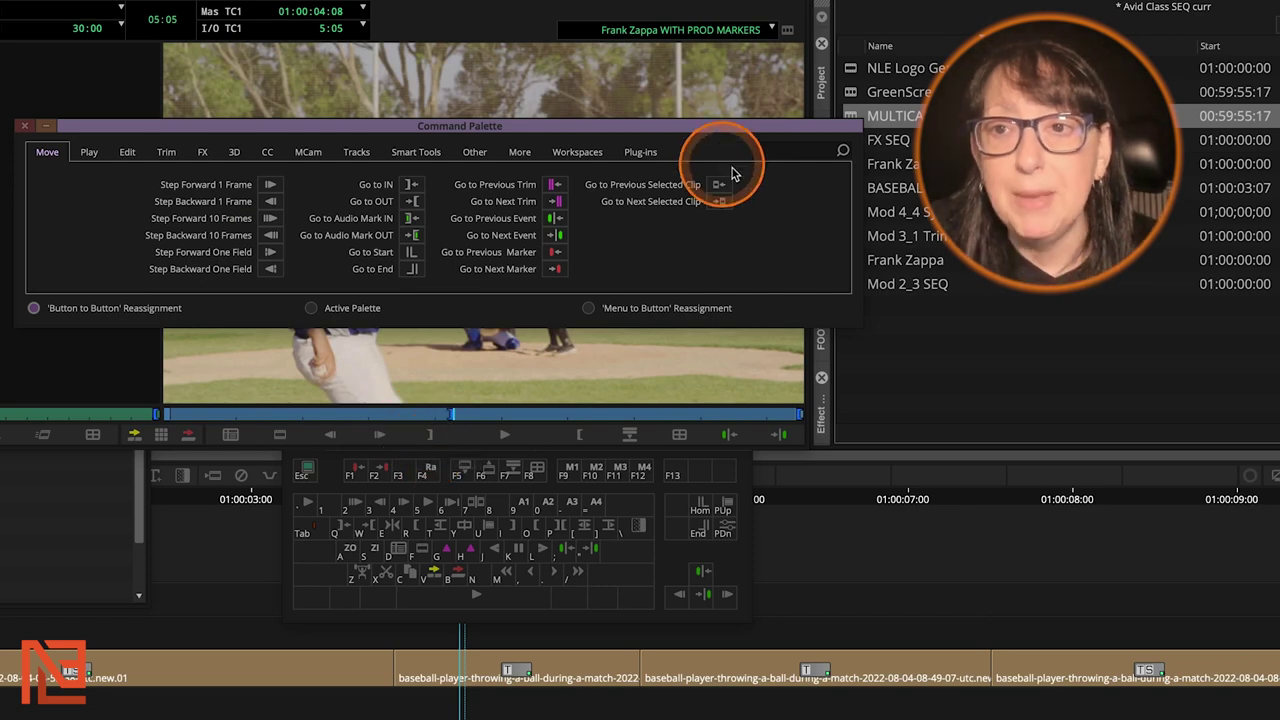
left_click(785, 153)
type("extend")
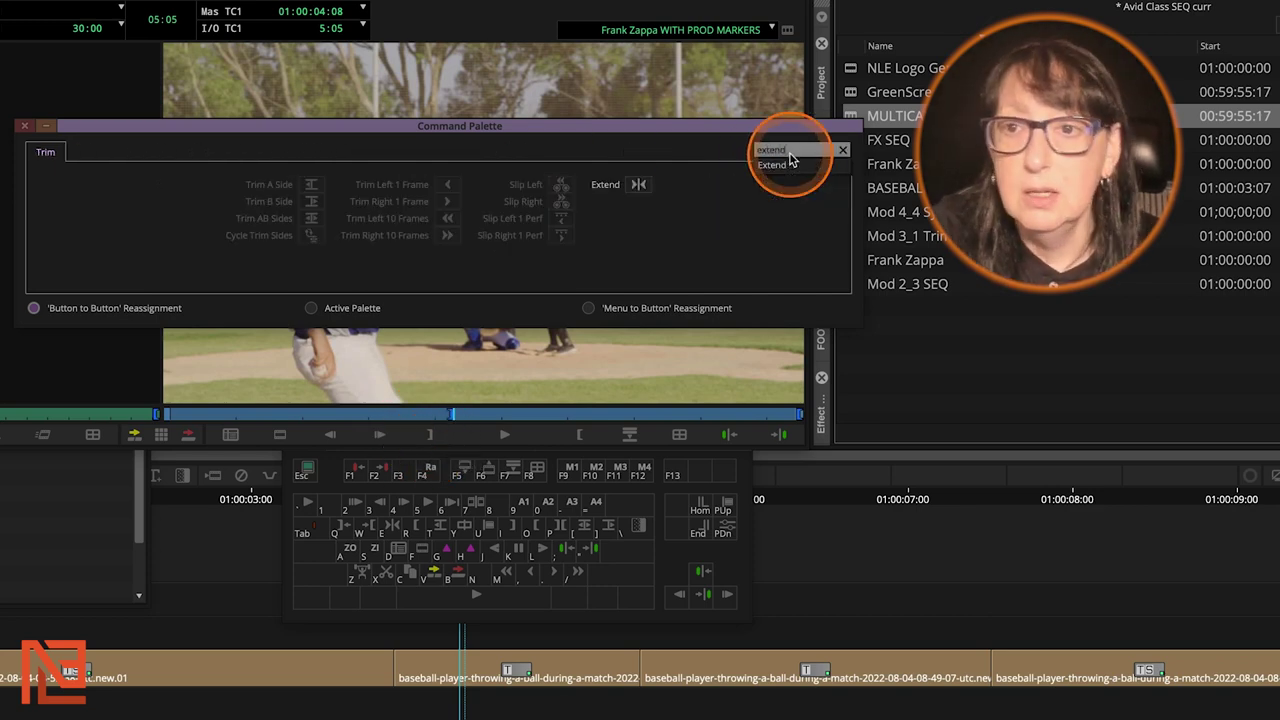
left_click(631, 210)
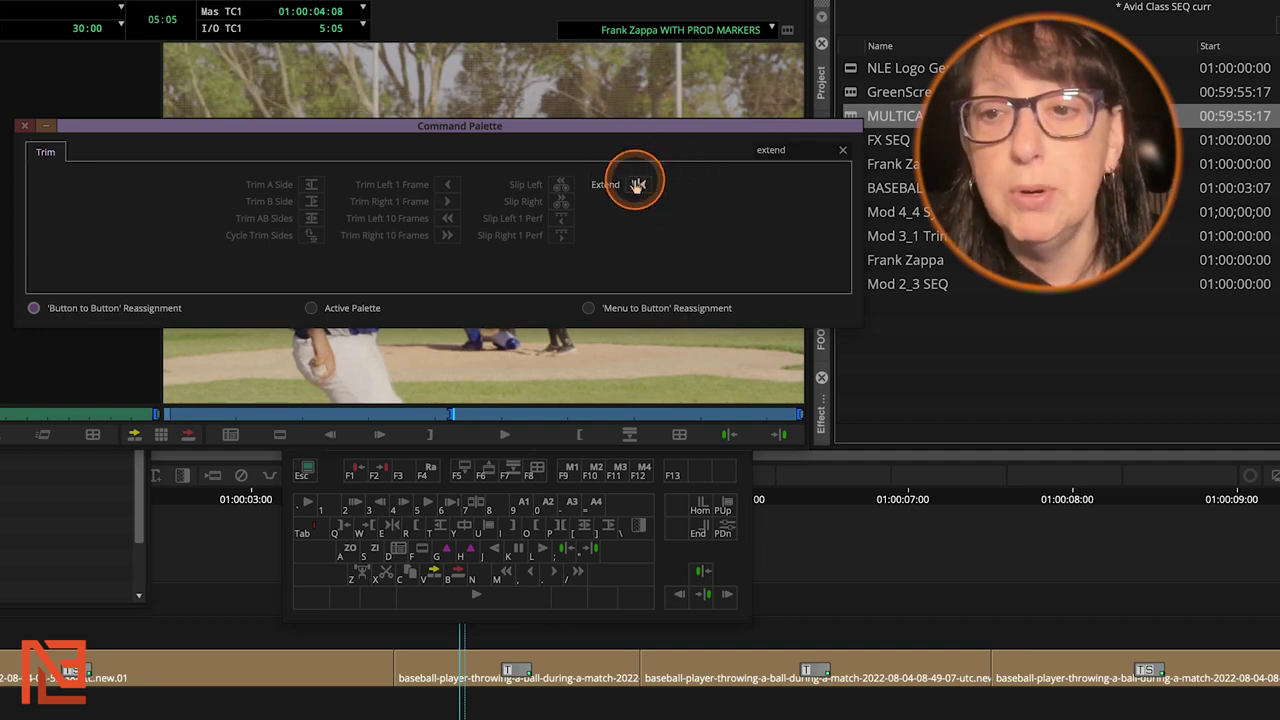
left_click_drag(640, 189, 668, 431)
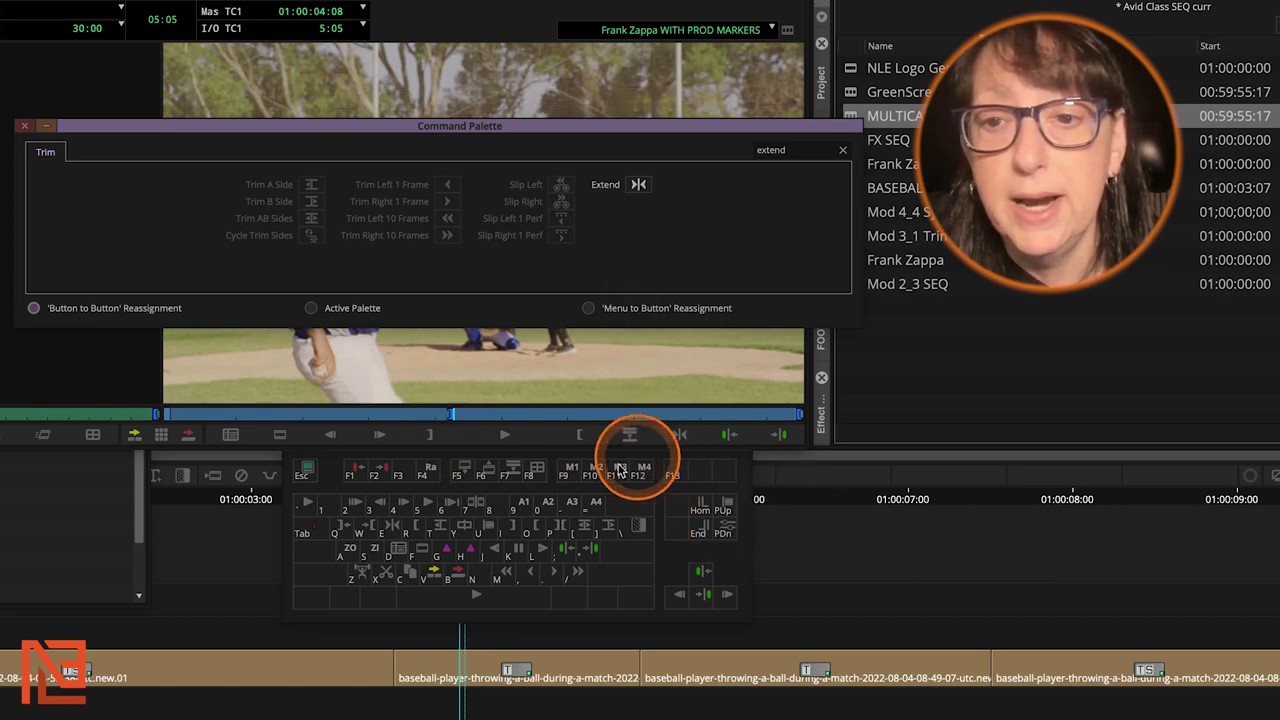
Step: Close the keyboard layout, the Command Palette and the Settings window
left_click(300, 447)
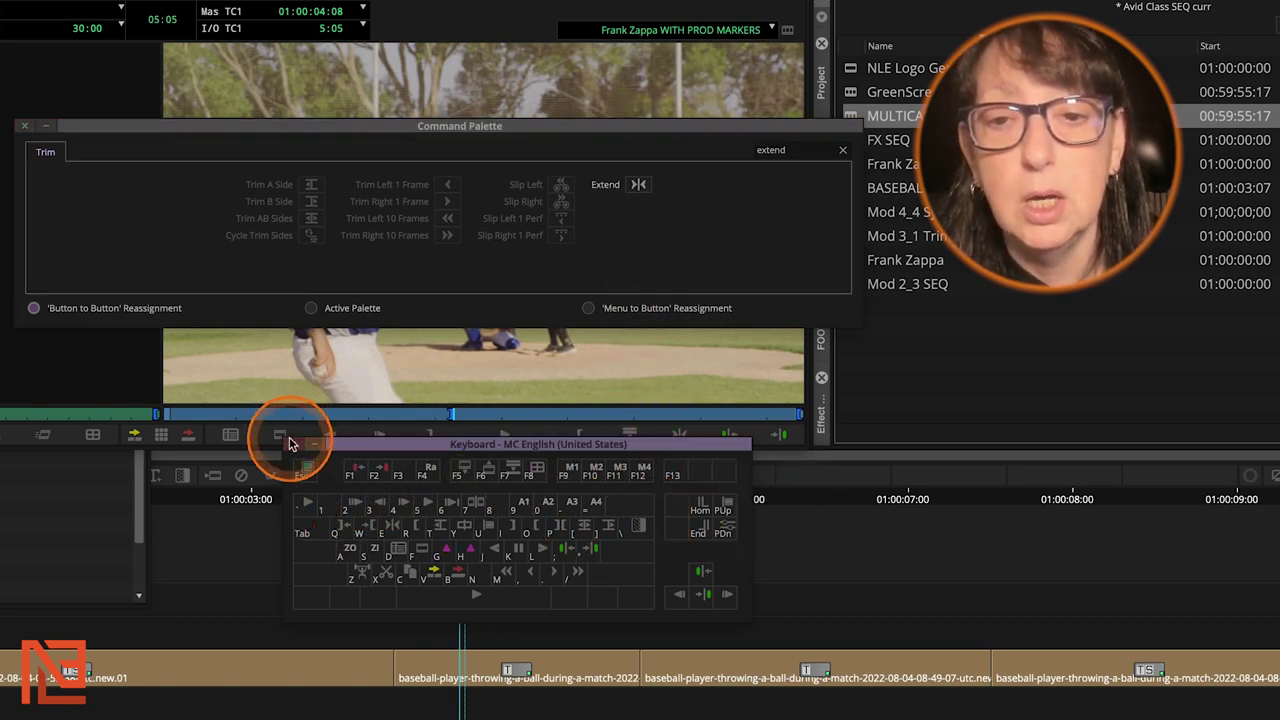
left_click(293, 444)
left_click(24, 126)
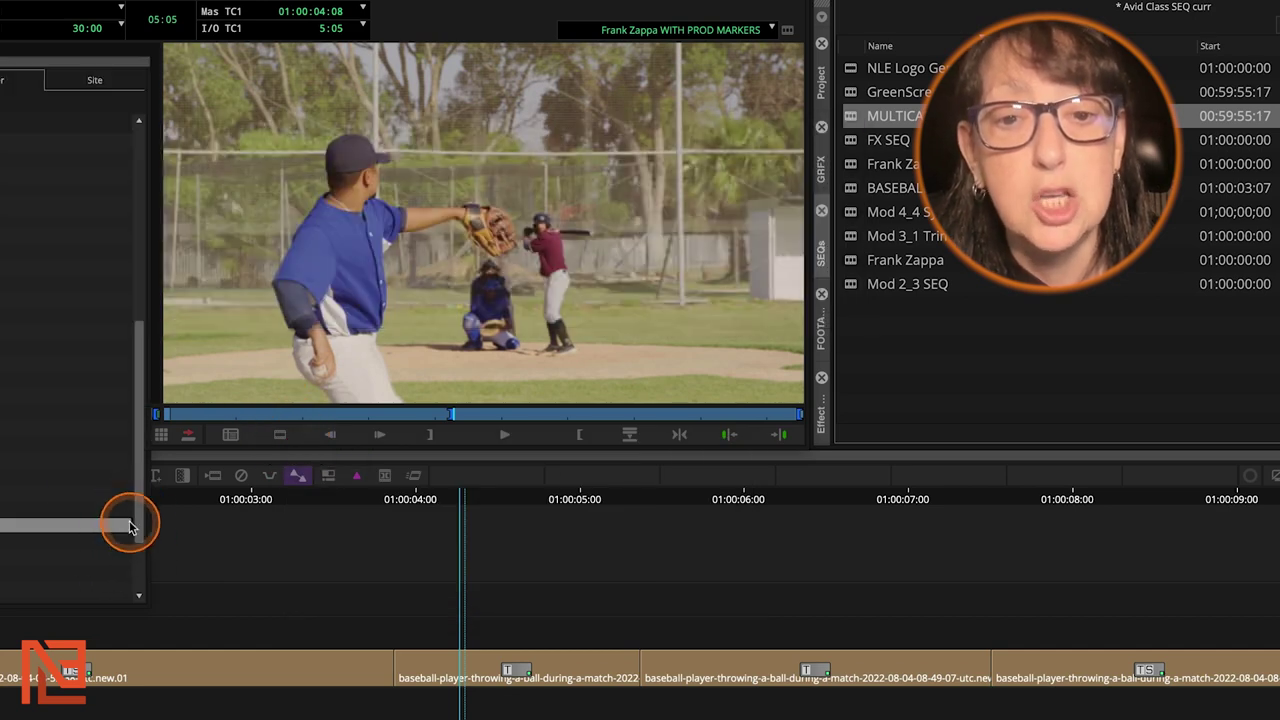
left_click(129, 527)
left_click(446, 279)
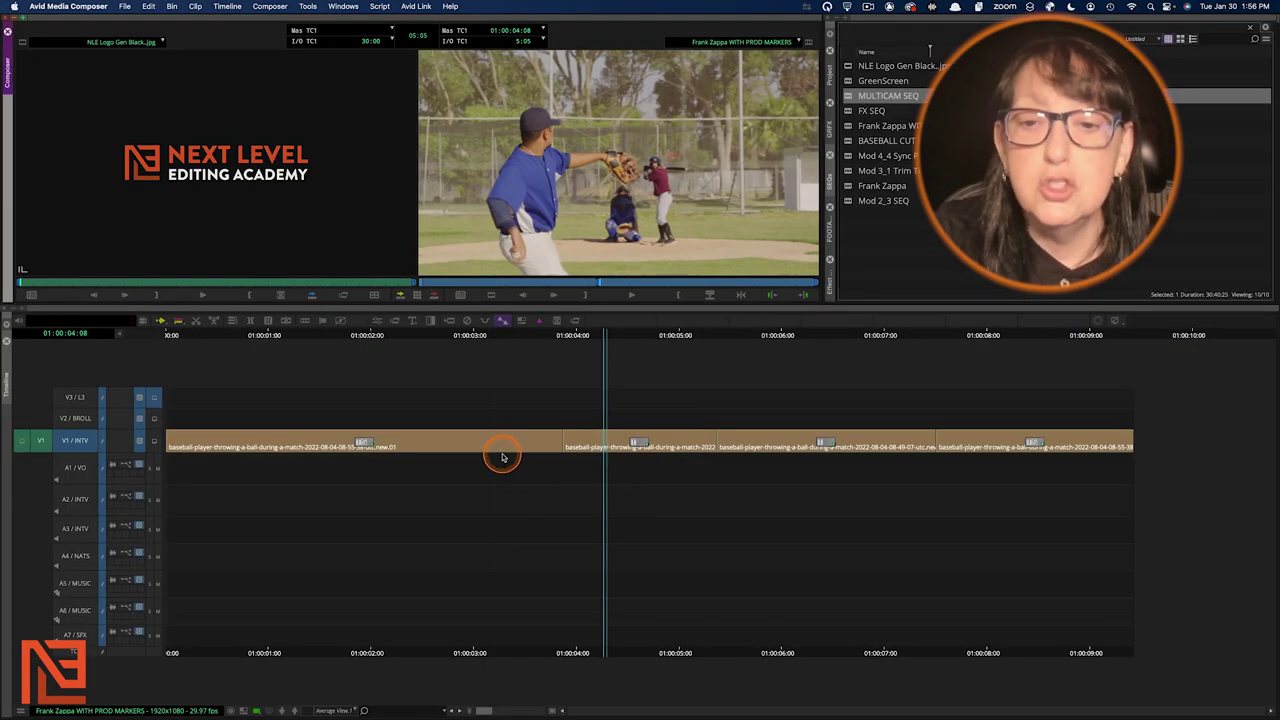
Step: Extend the second V1 clip's head back to an IN mark just before 01:00:03:00, and undo the extension
left_click(501, 451)
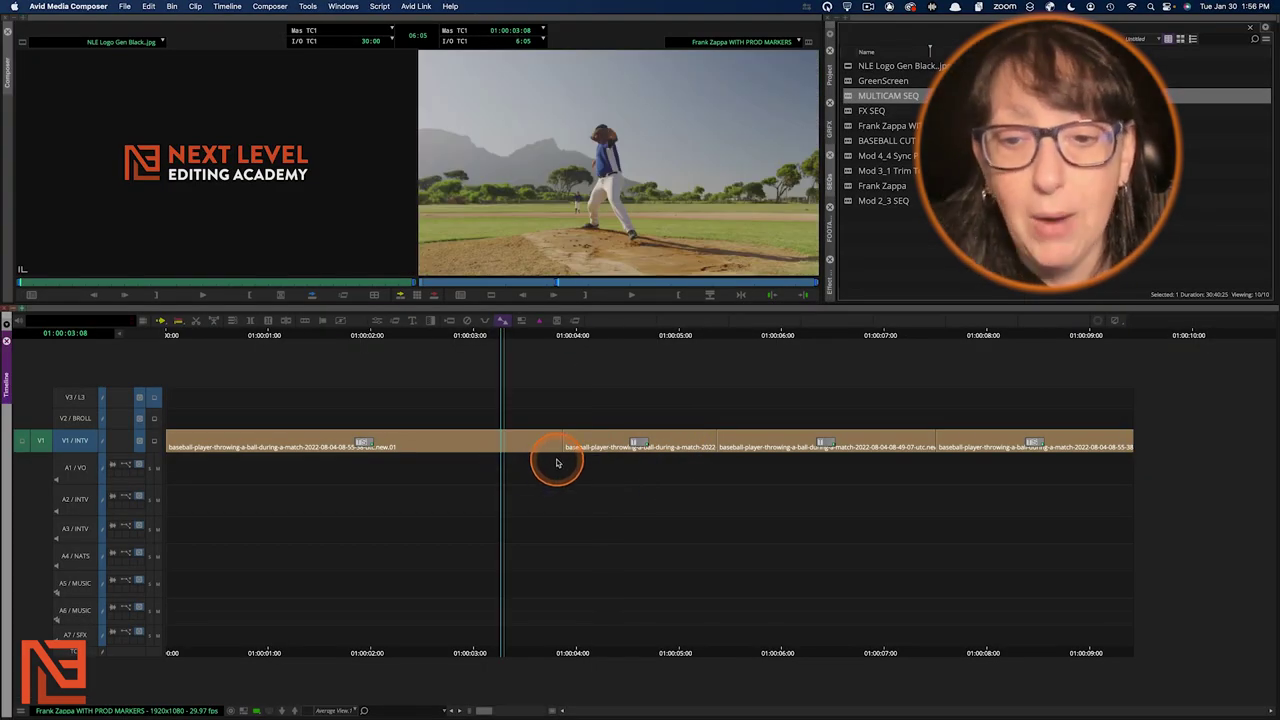
left_click(557, 462)
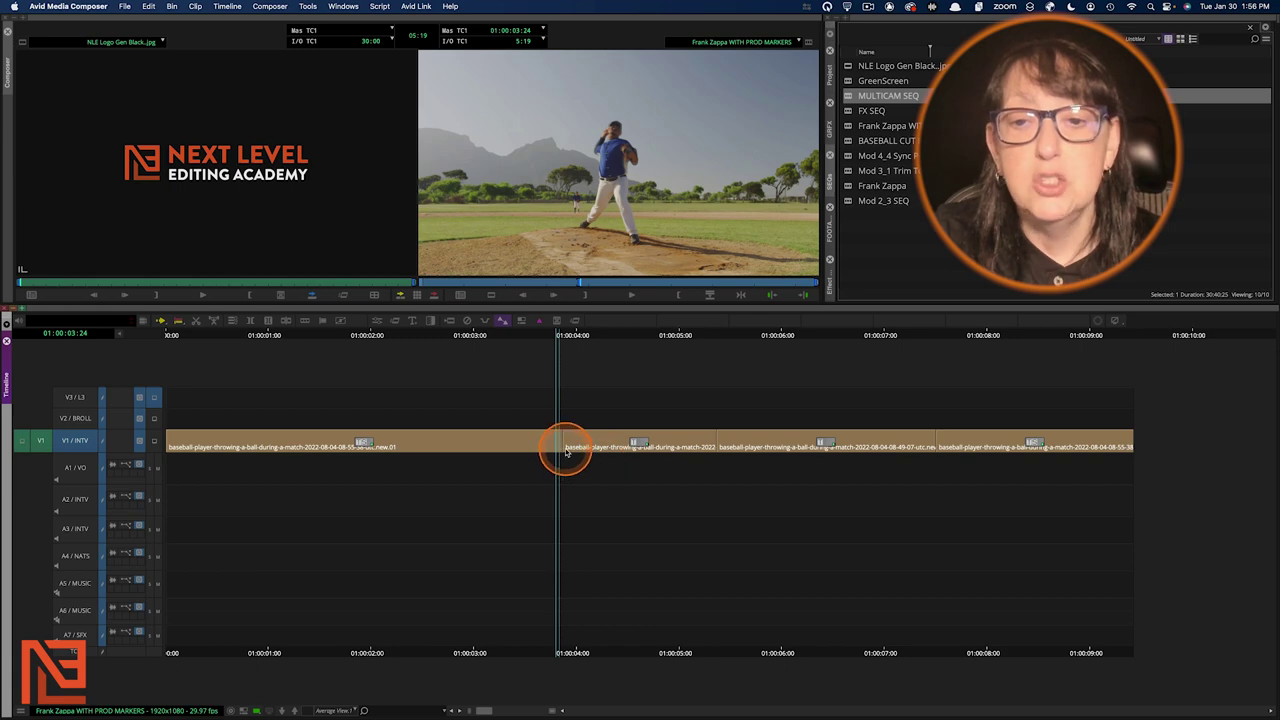
left_click(566, 452)
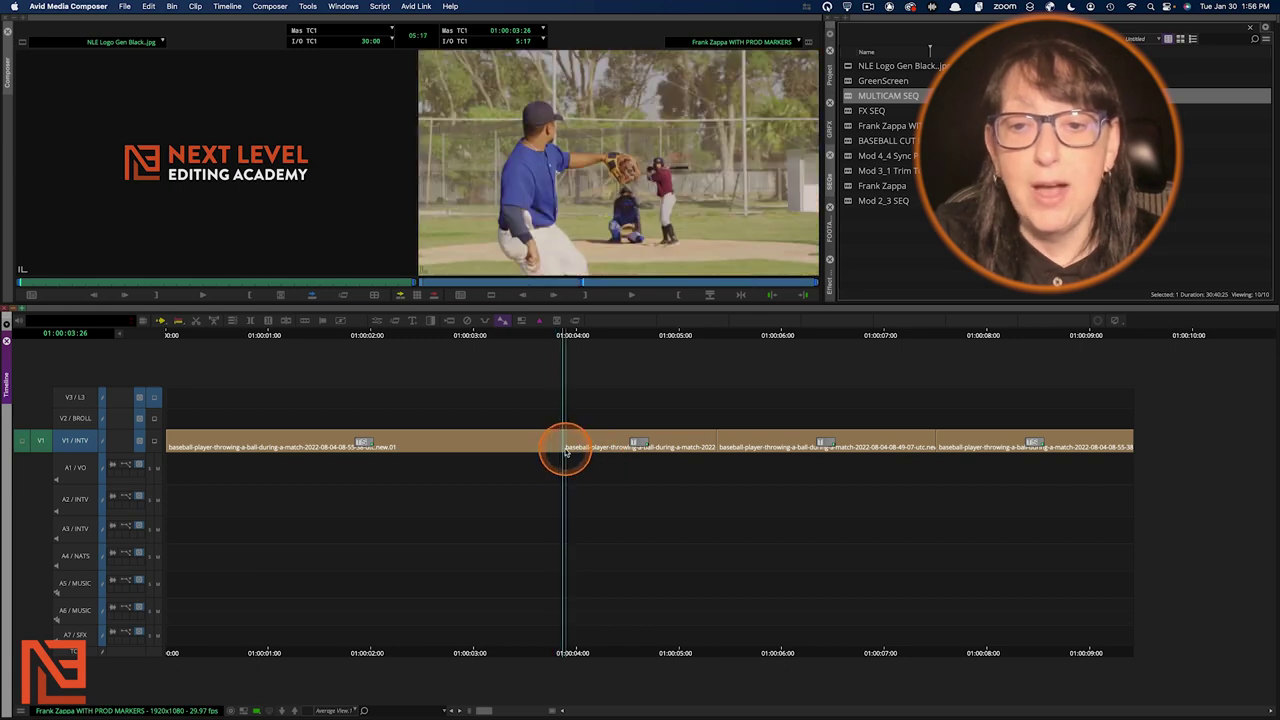
left_click(465, 444)
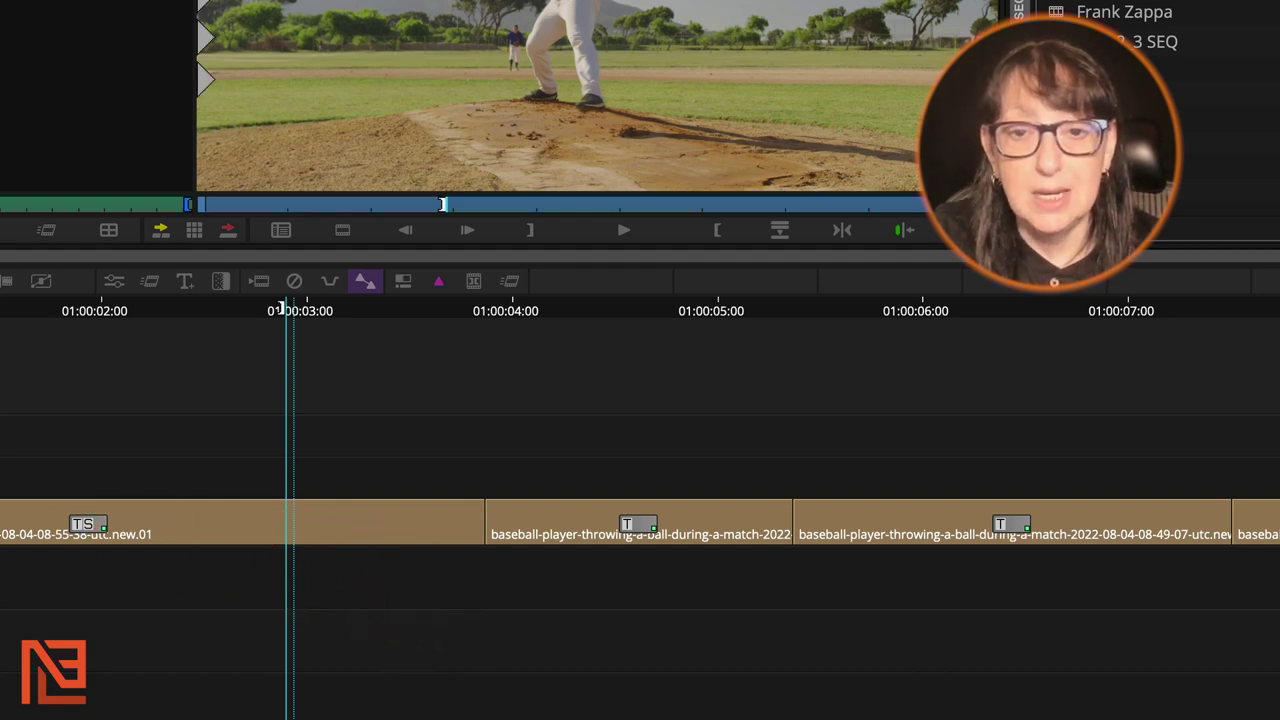
left_click(2, 560)
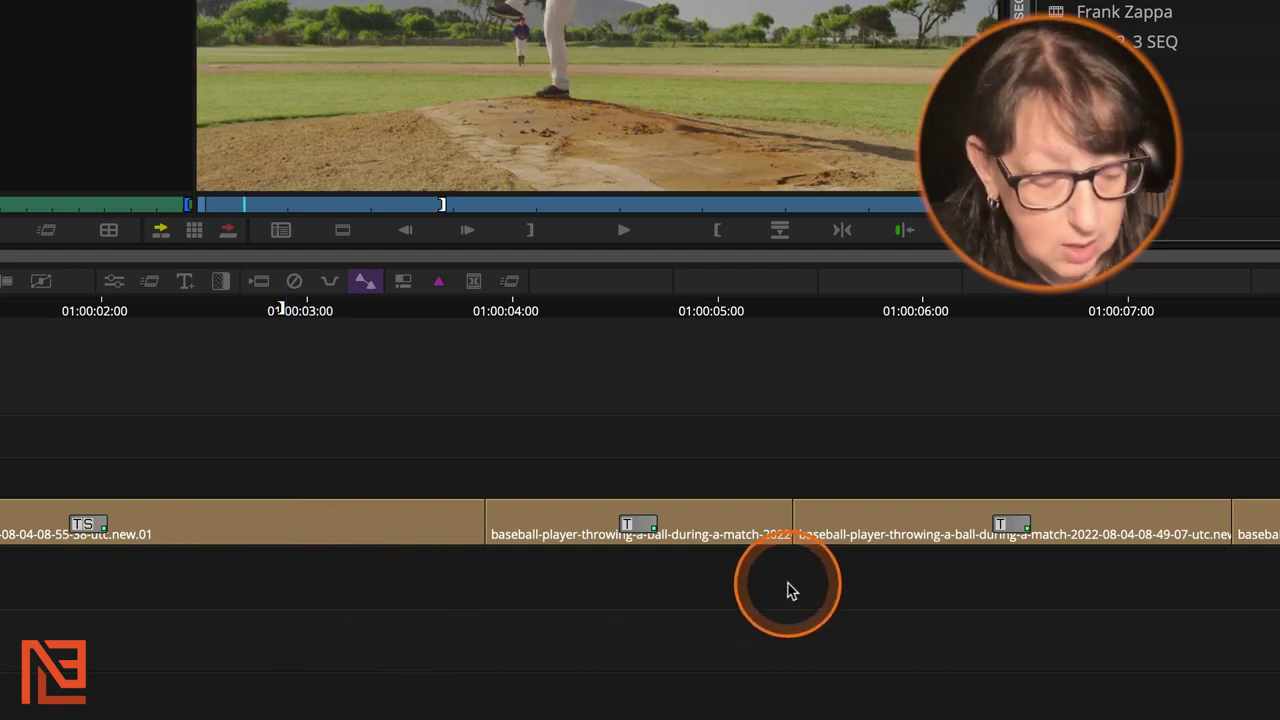
key("e")
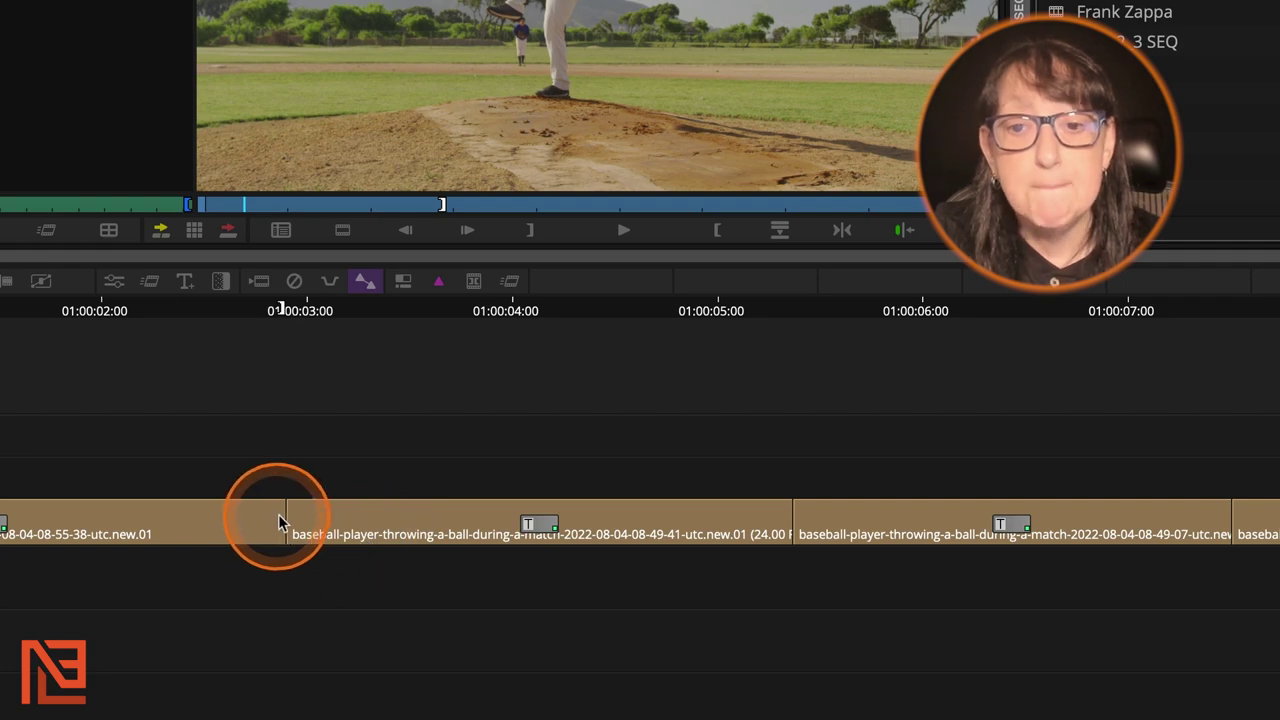
left_click_drag(278, 514, 508, 516)
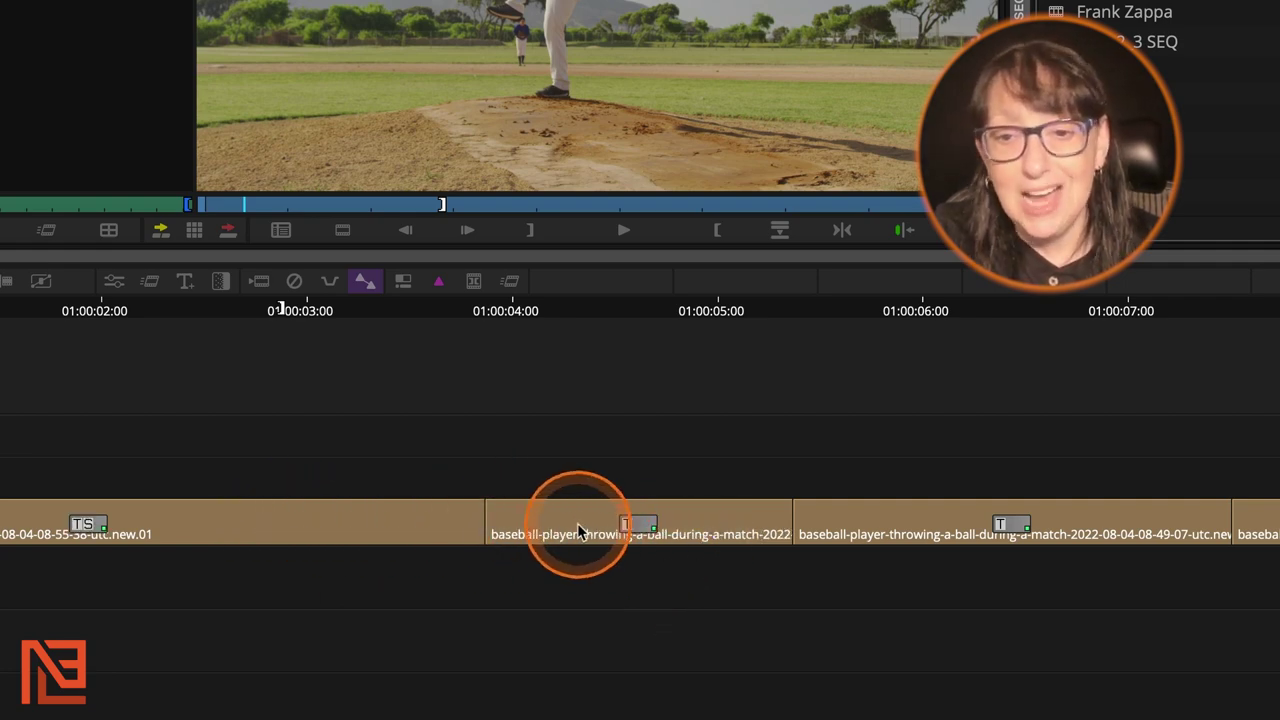
Step: Extend the first V1 clip's tail to an OUT mark shortly after 01:00:04:00, and check the frames around the cut
left_click(578, 531)
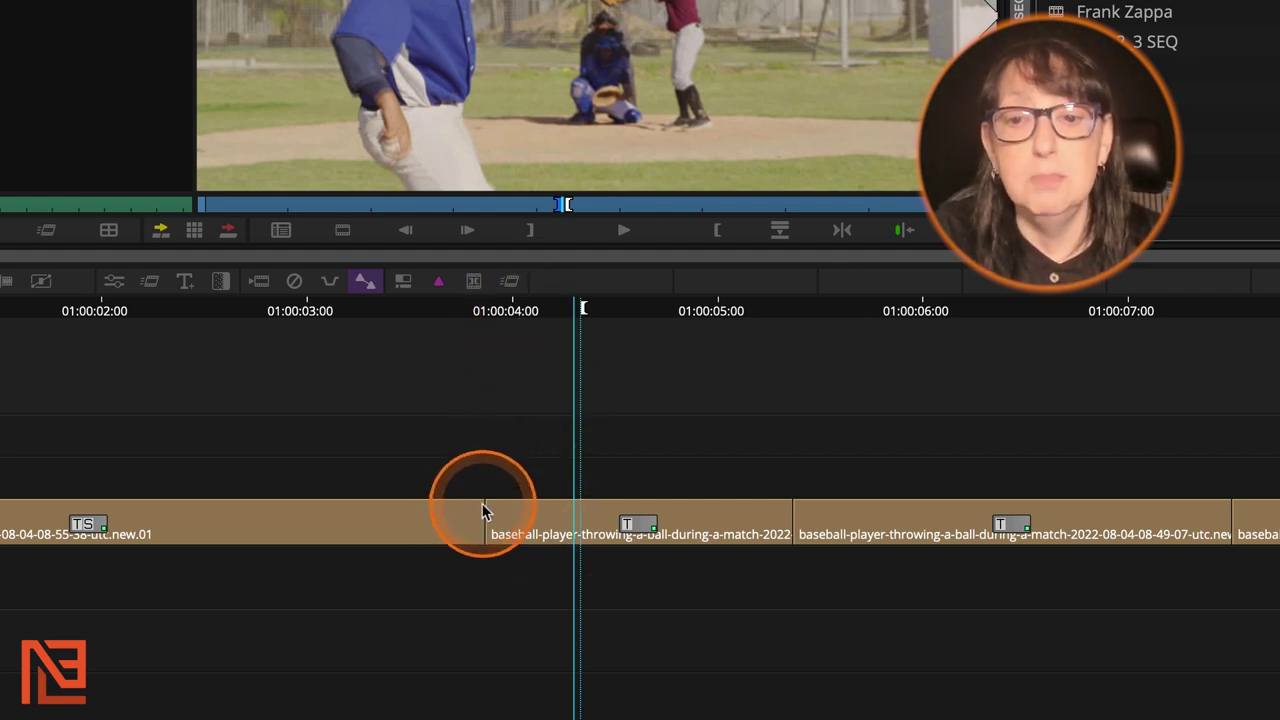
left_click(991, 531)
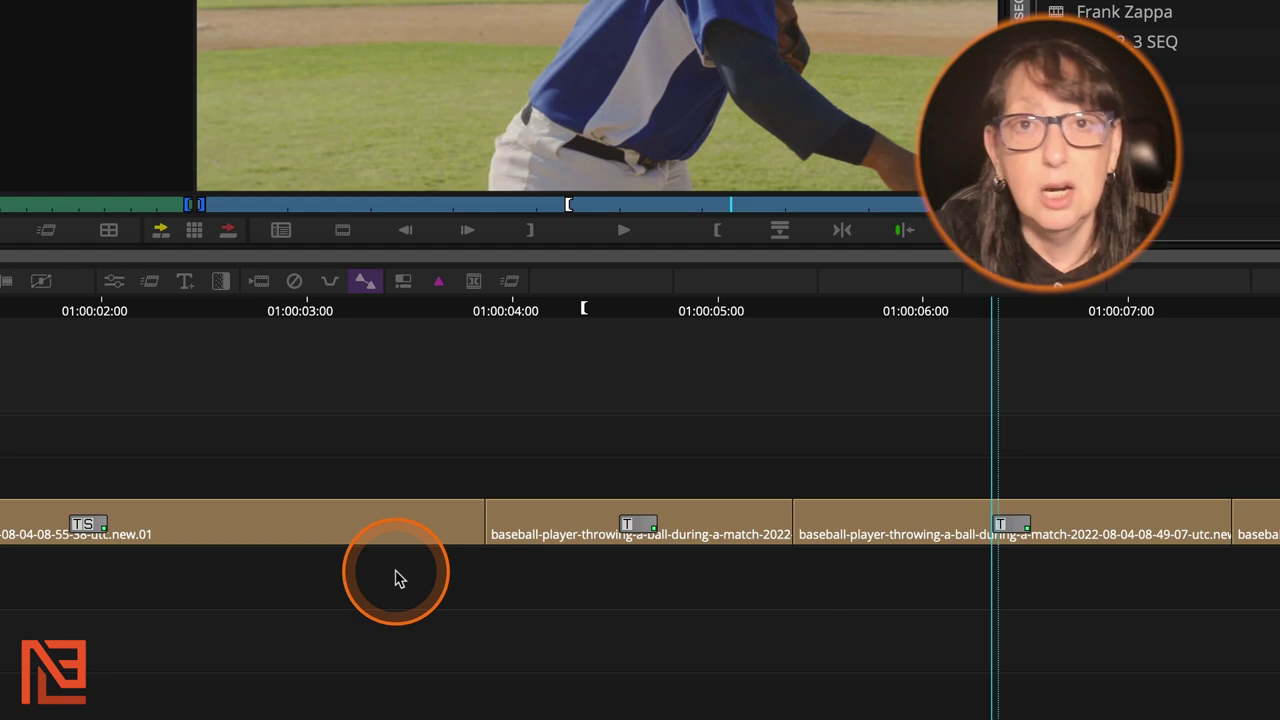
key("e")
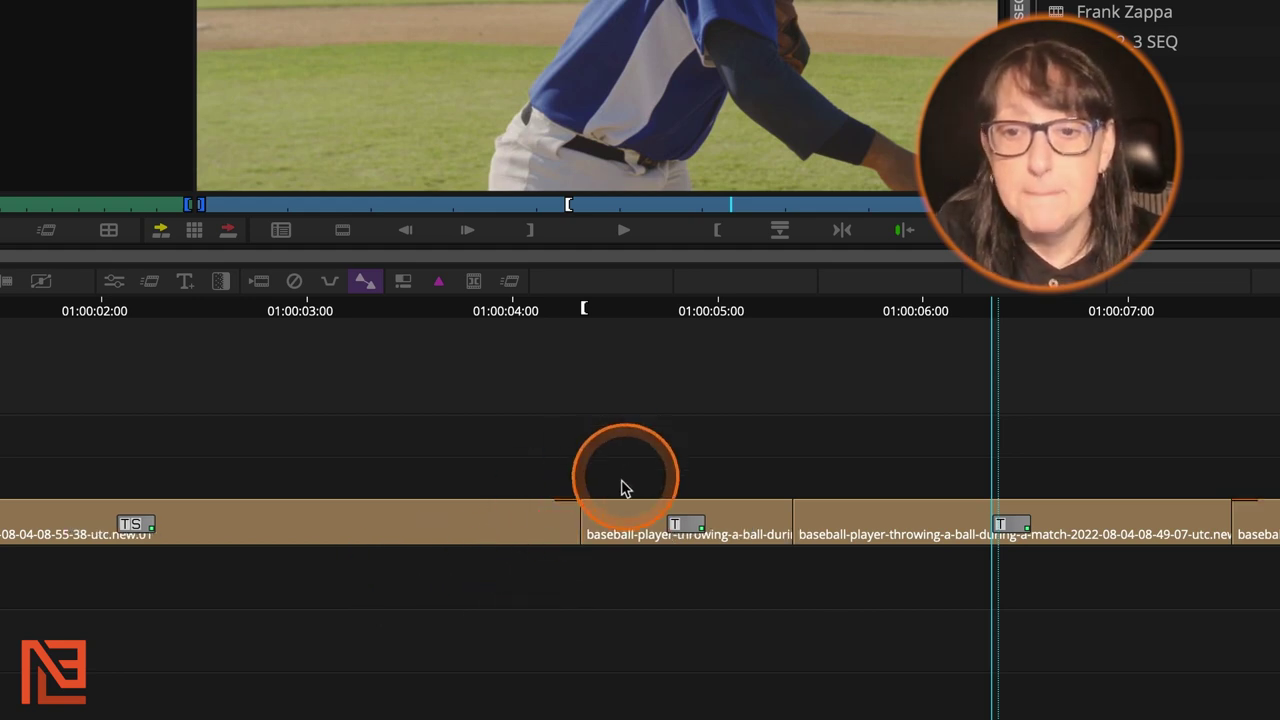
left_click(576, 472)
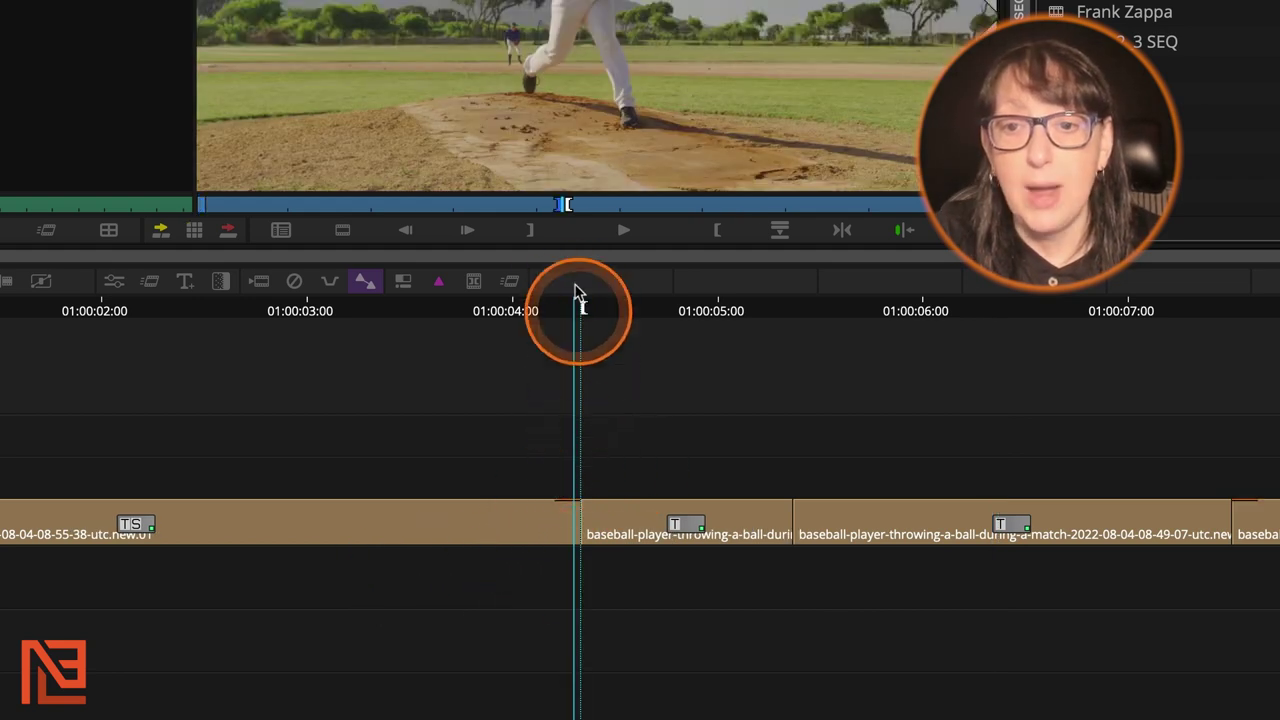
left_click(598, 537)
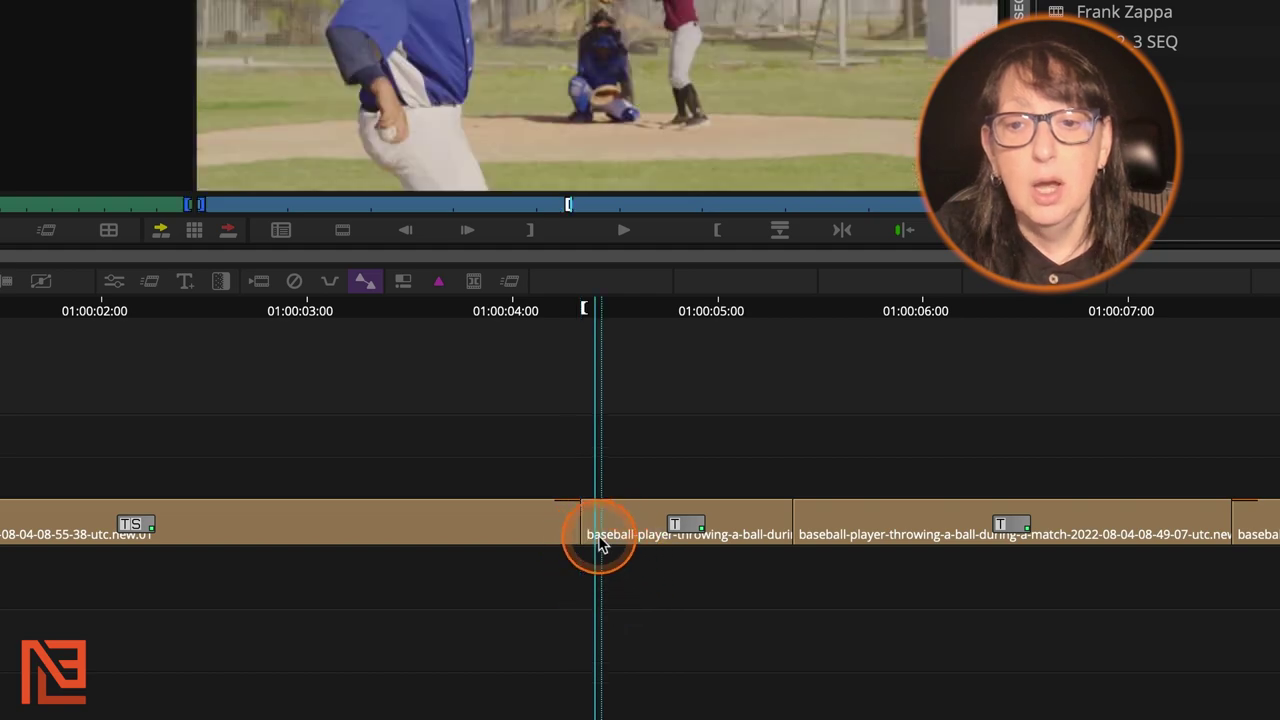